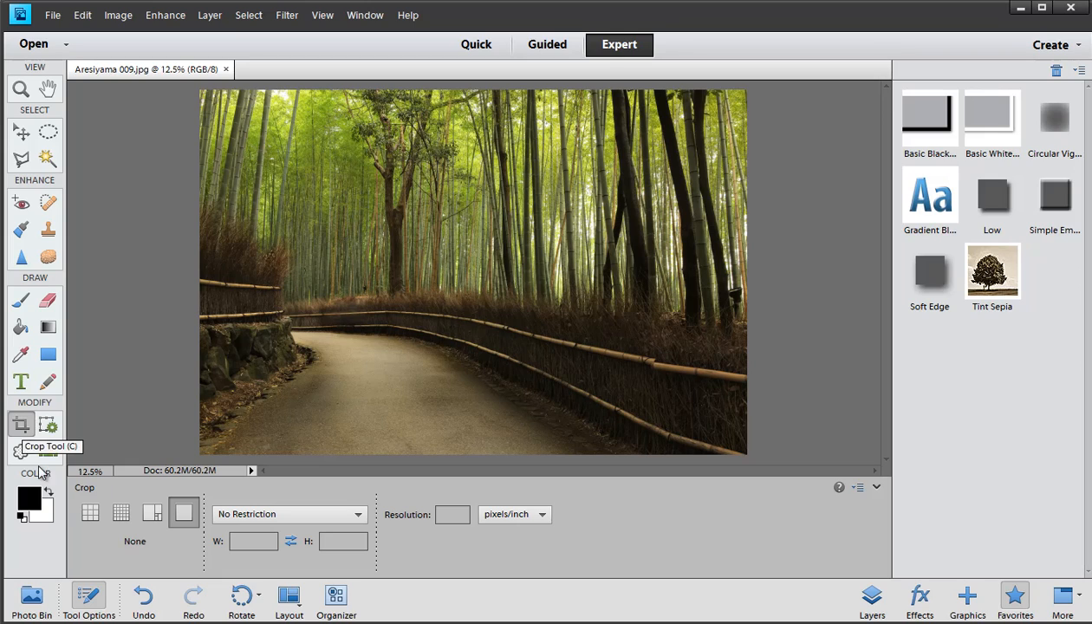
Step: Hide the tool options and apply a crop that covers the entire bamboo photo
click(102, 604)
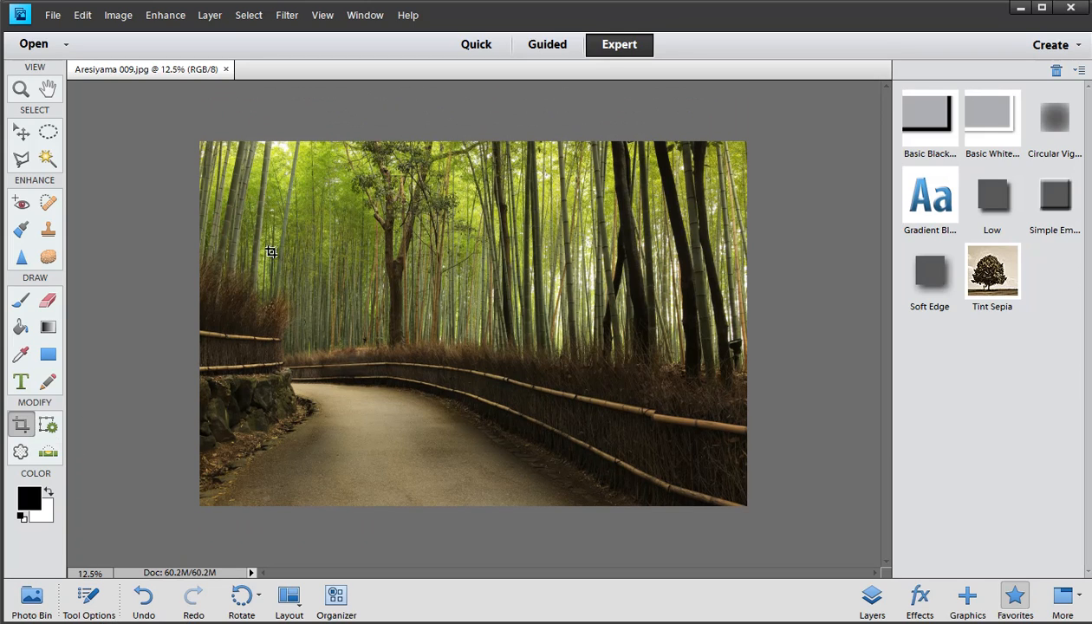
key(ctrl+plus)
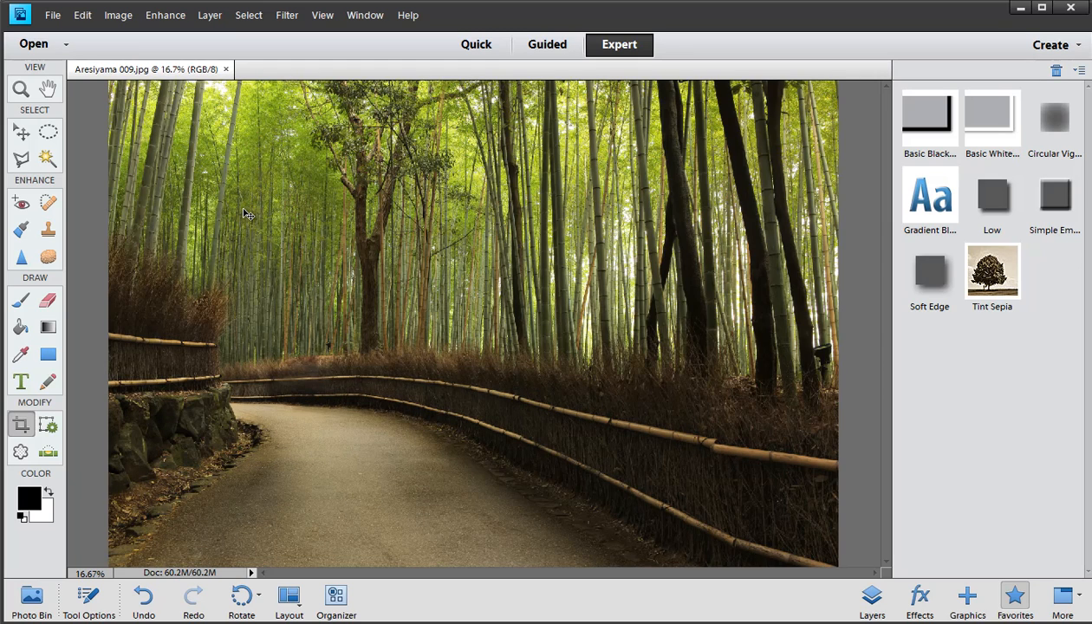
key(ctrl+minus)
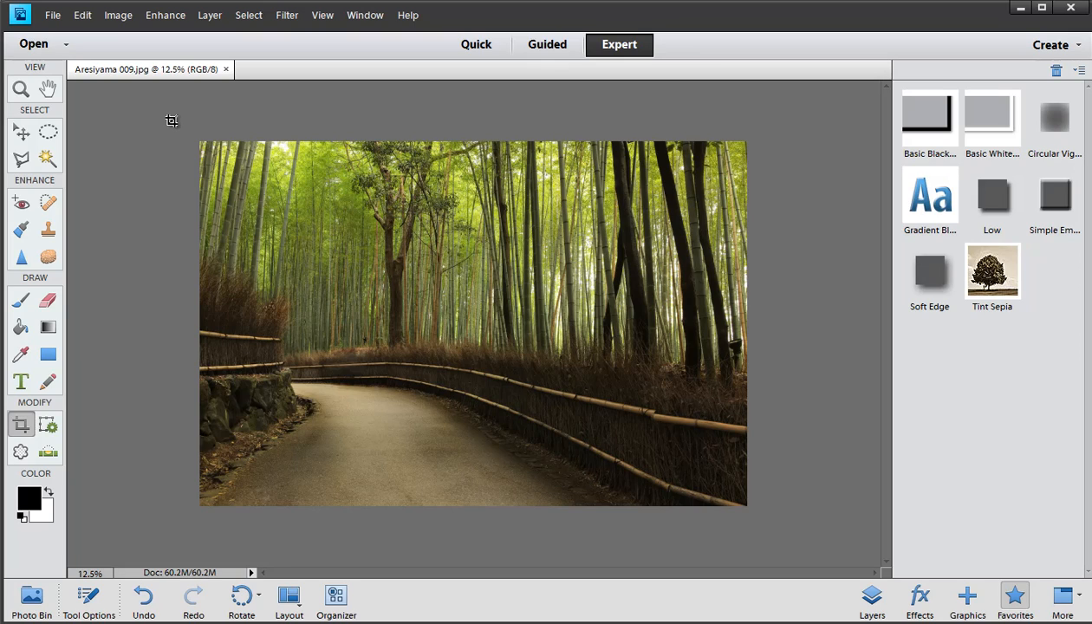
drag(172, 120, 795, 530)
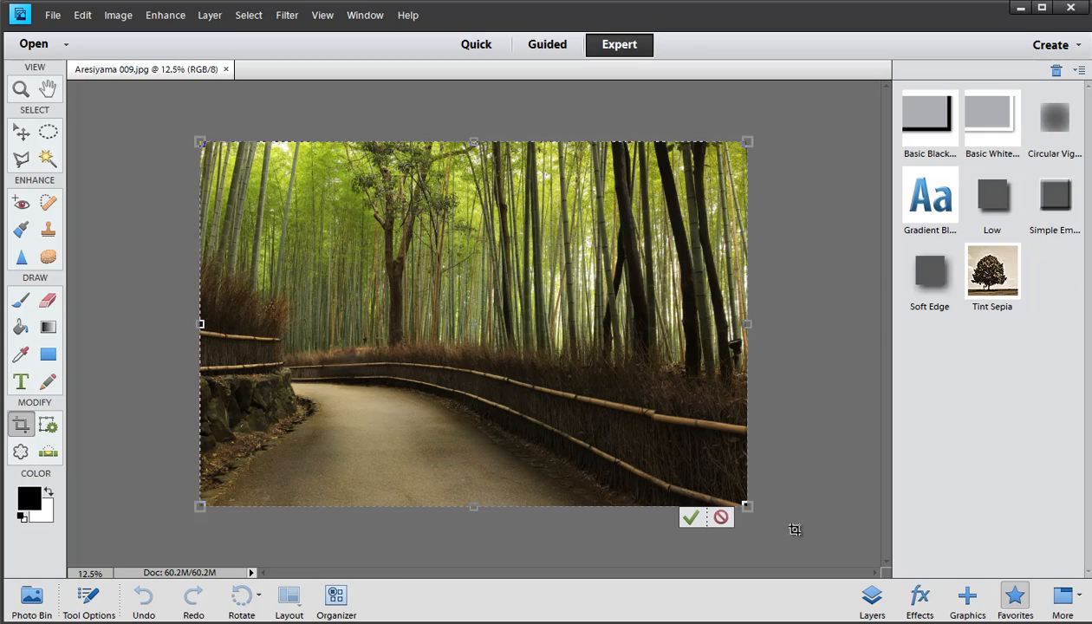
click(691, 519)
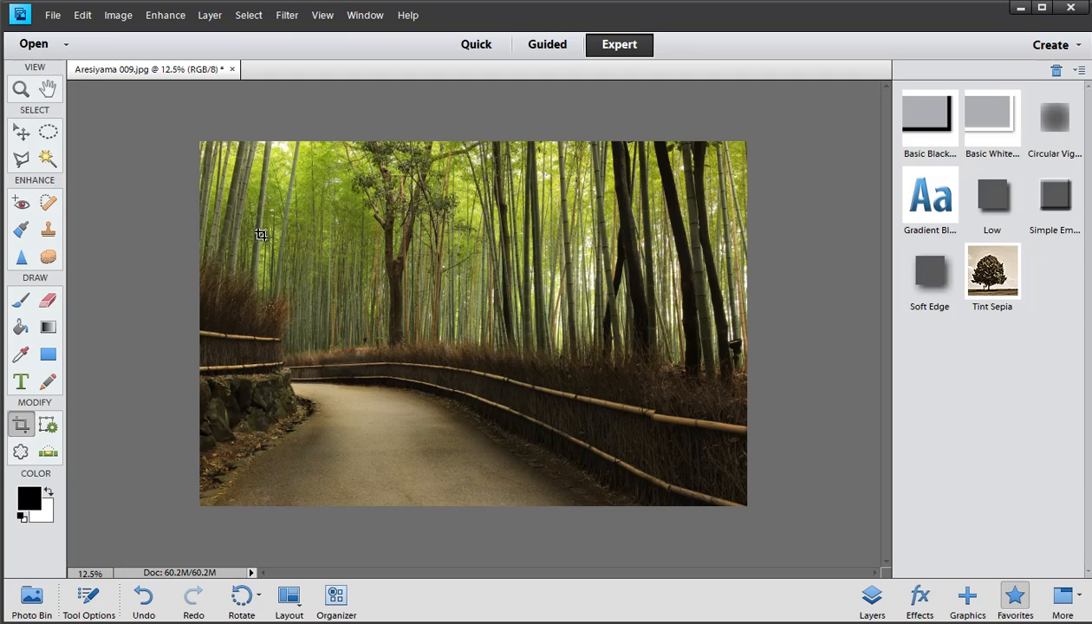
Step: Try cropping the photo just inside its lower-right corner, and undo the crop
drag(198, 141, 742, 502)
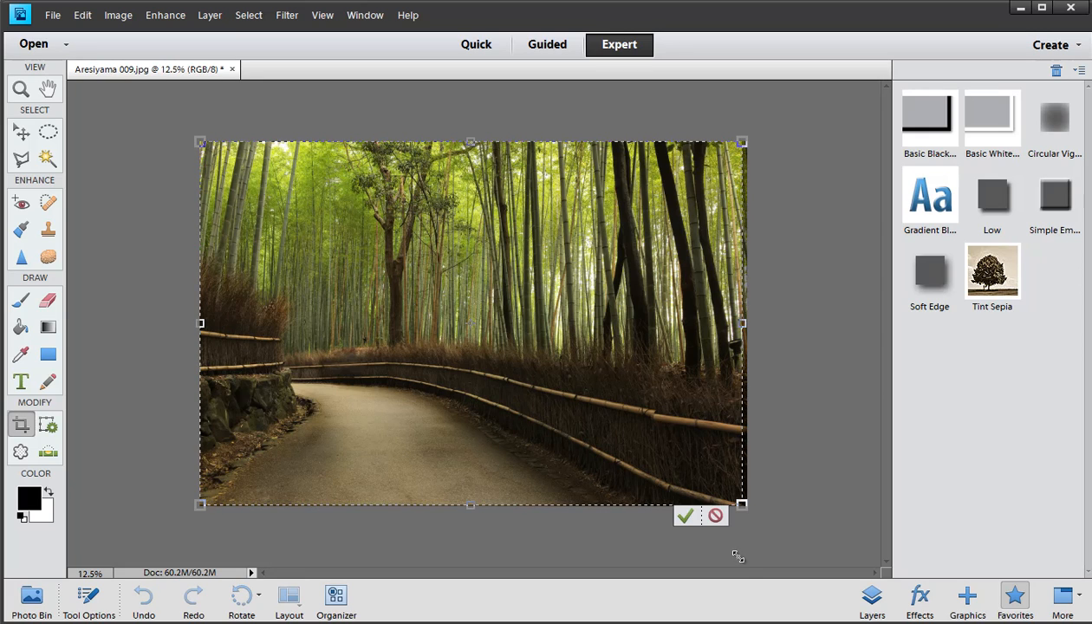
click(683, 515)
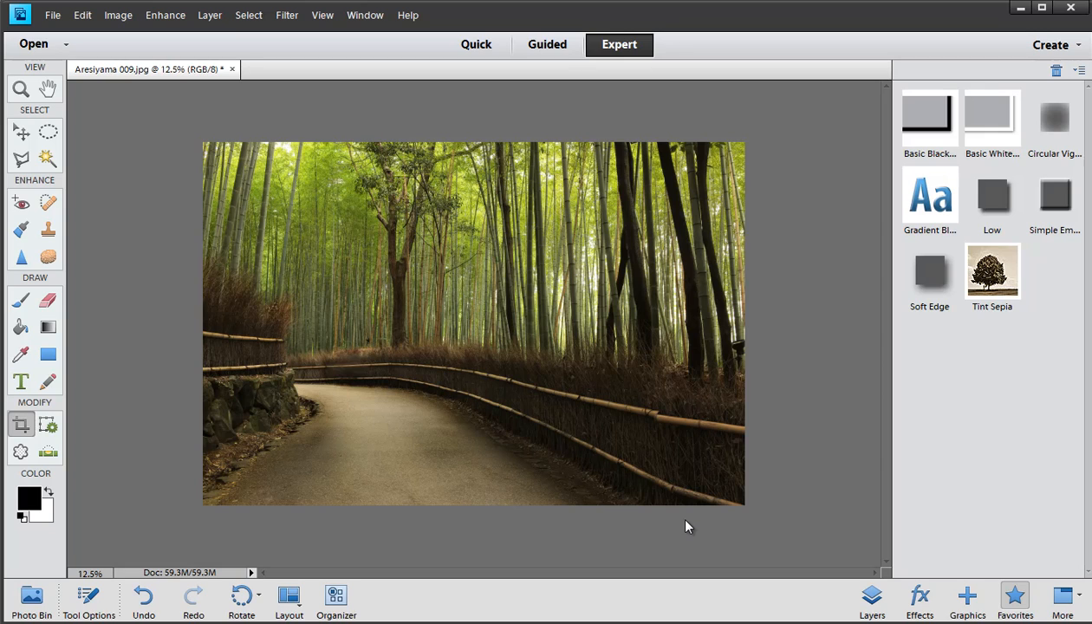
key(ctrl+z)
drag(202, 147, 885, 546)
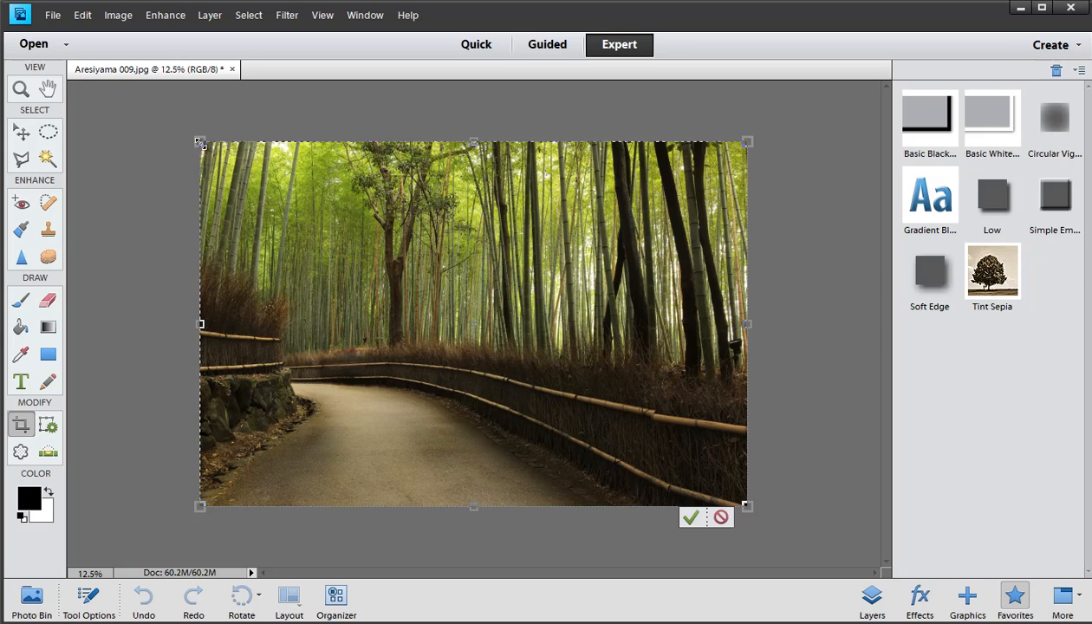
drag(200, 142, 189, 130)
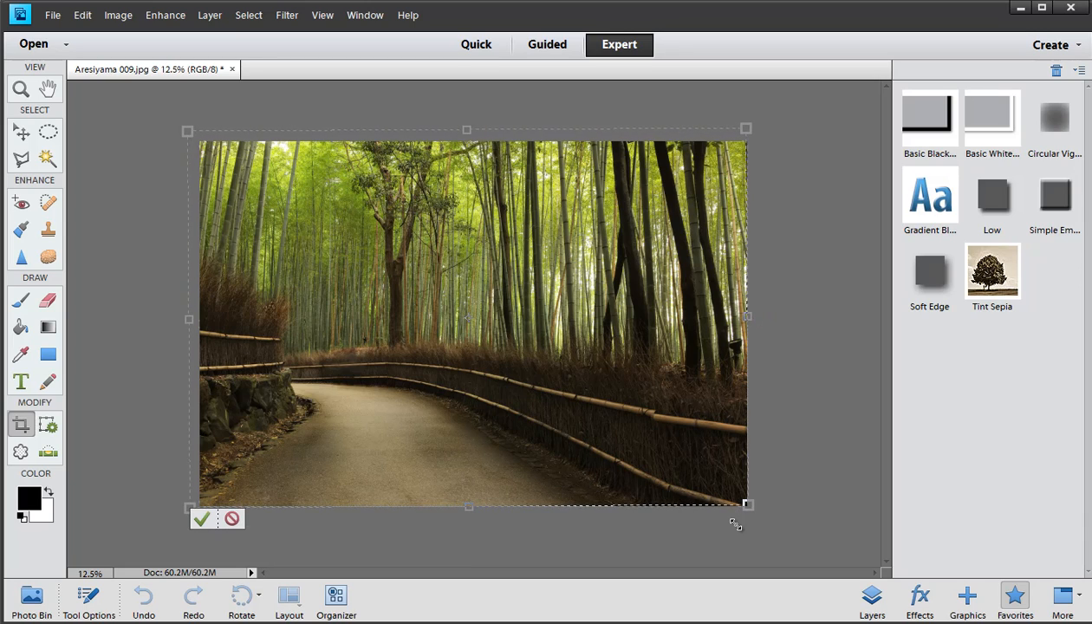
key(Escape)
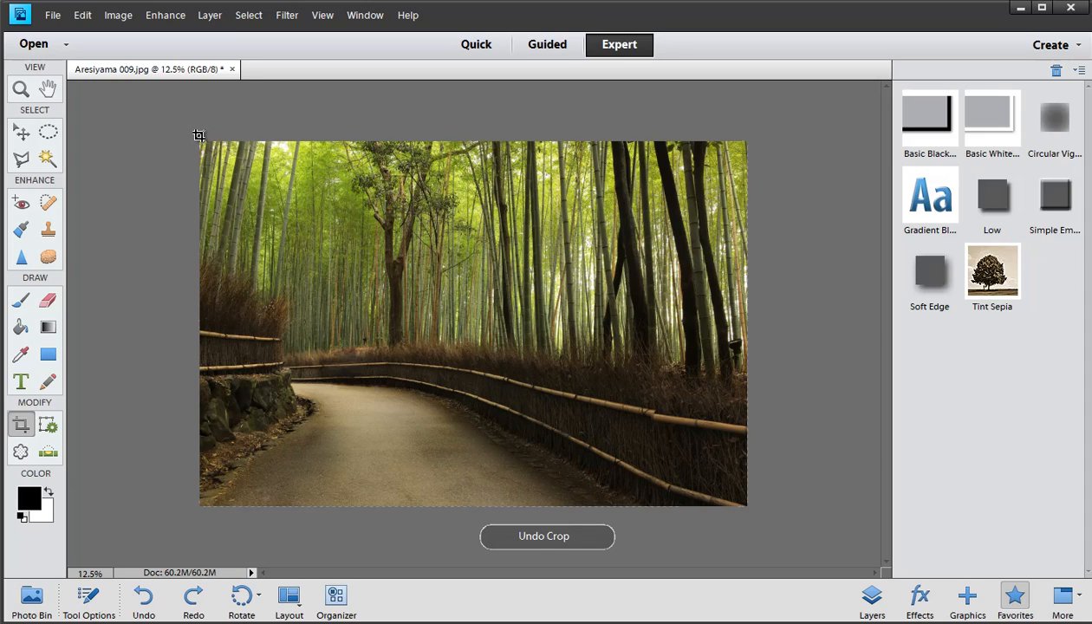
click(761, 517)
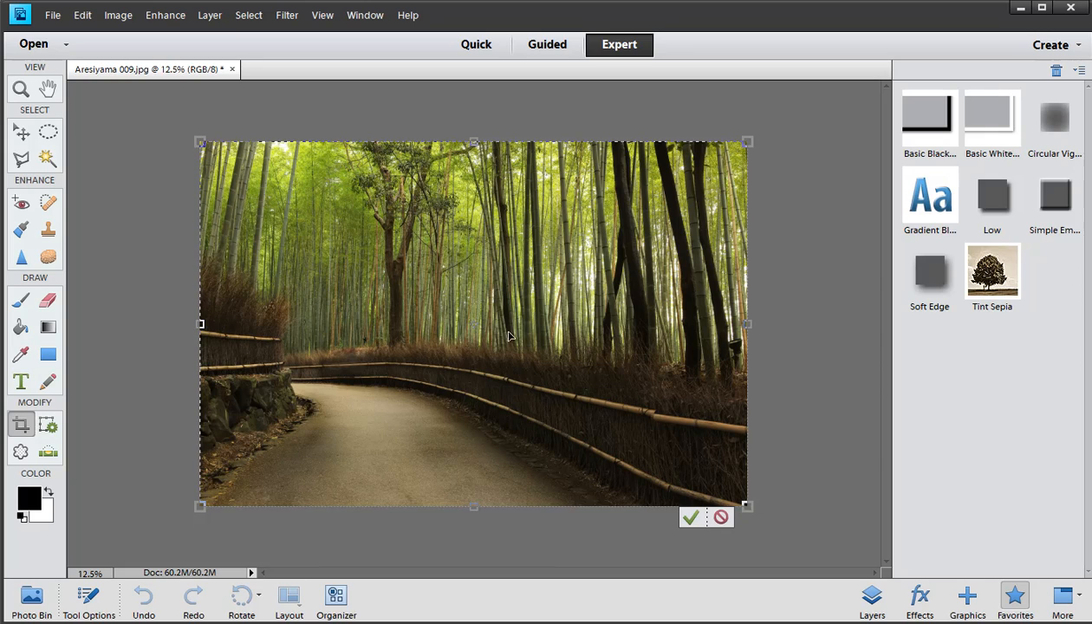
drag(197, 138, 190, 130)
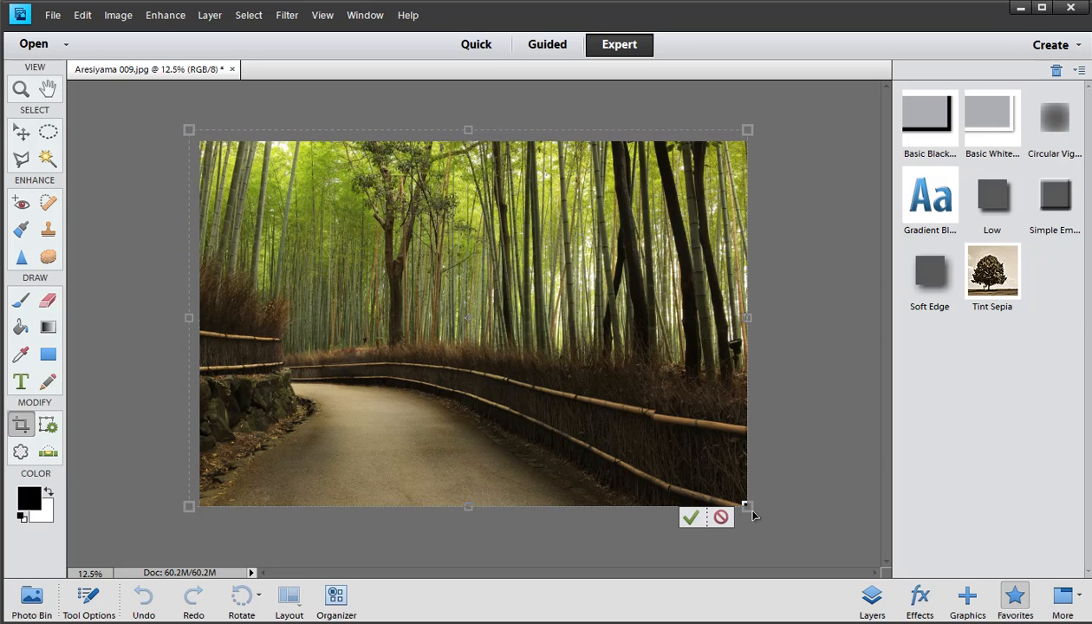
drag(752, 515, 754, 530)
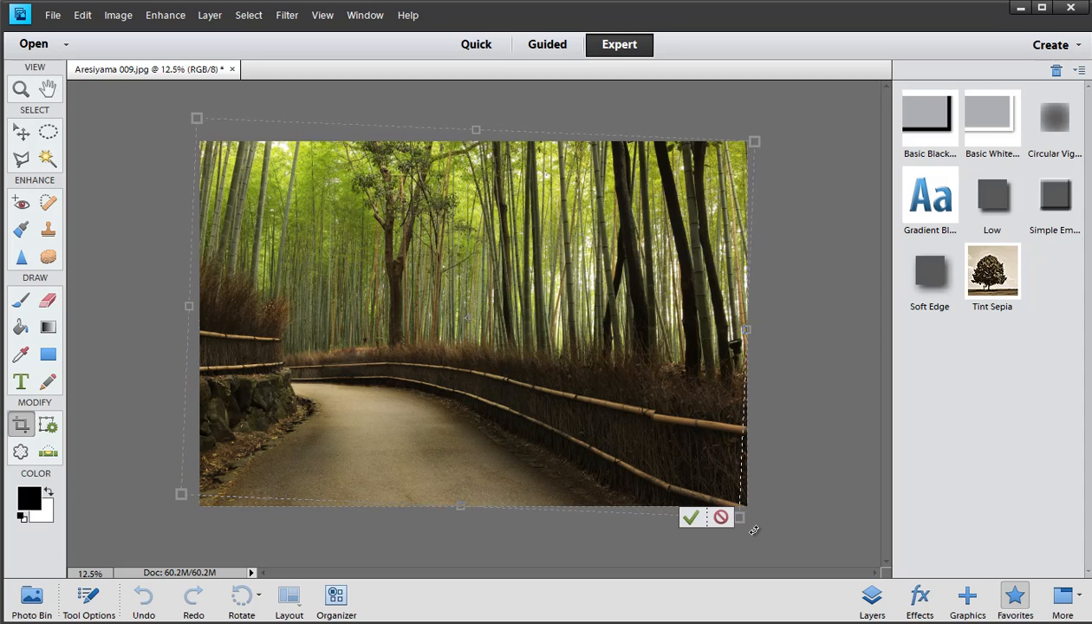
click(718, 519)
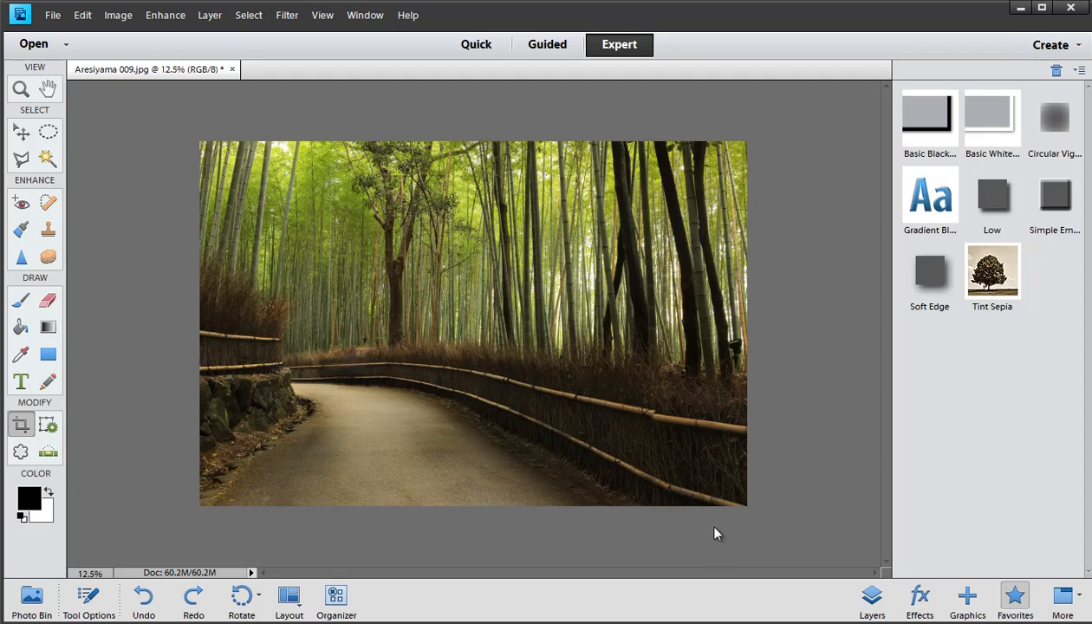
Step: Draw a crop box over the whole photo and extend its lower-right and upper-left corners beyond the image edges
drag(175, 123, 810, 537)
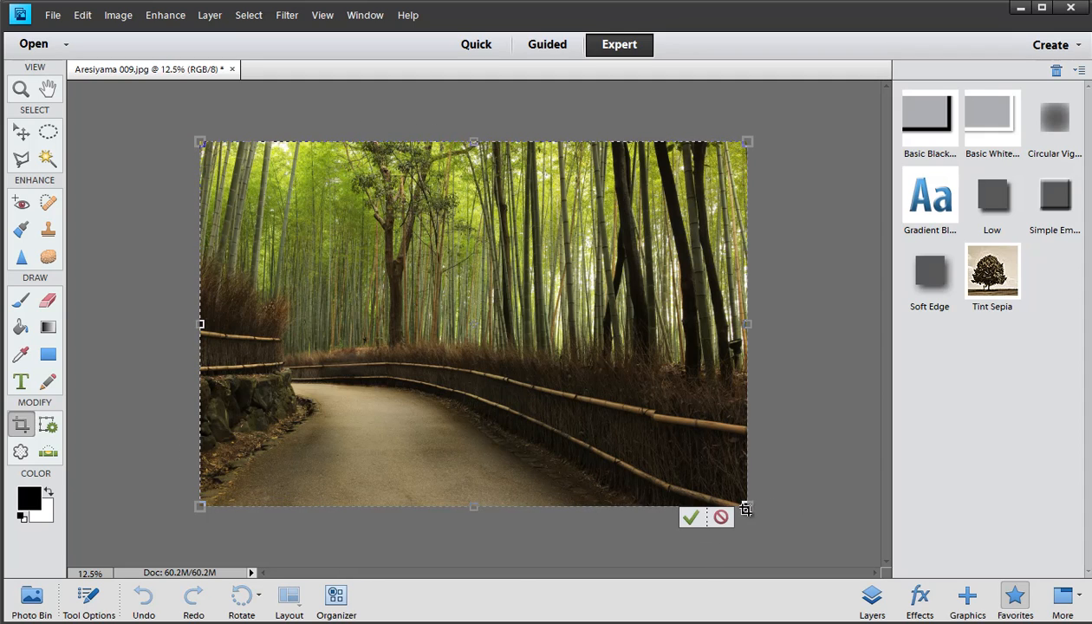
drag(746, 509, 765, 531)
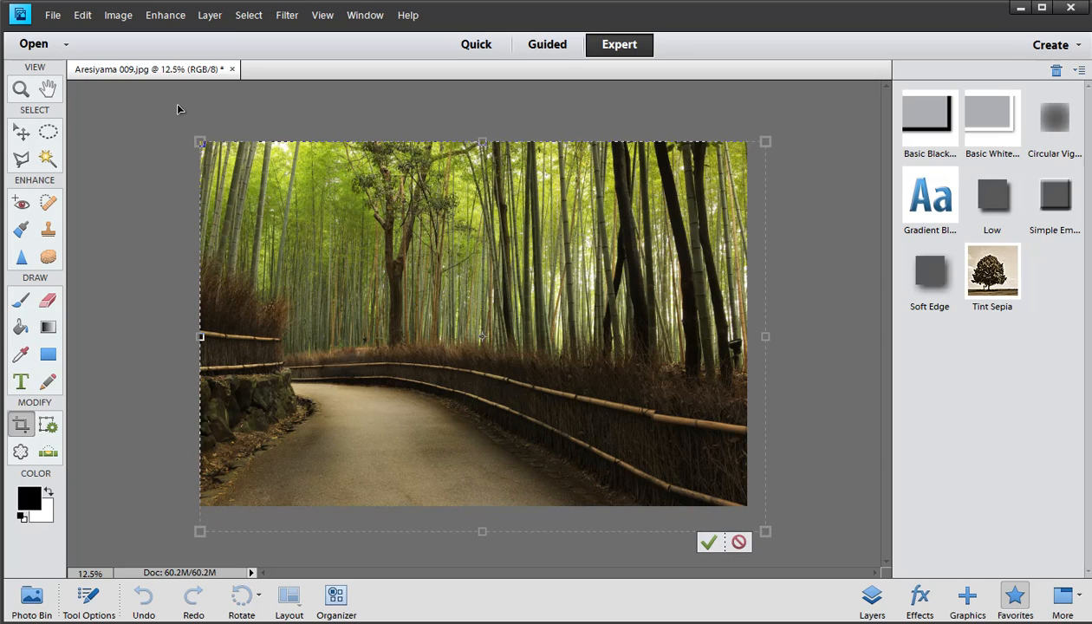
drag(198, 139, 184, 122)
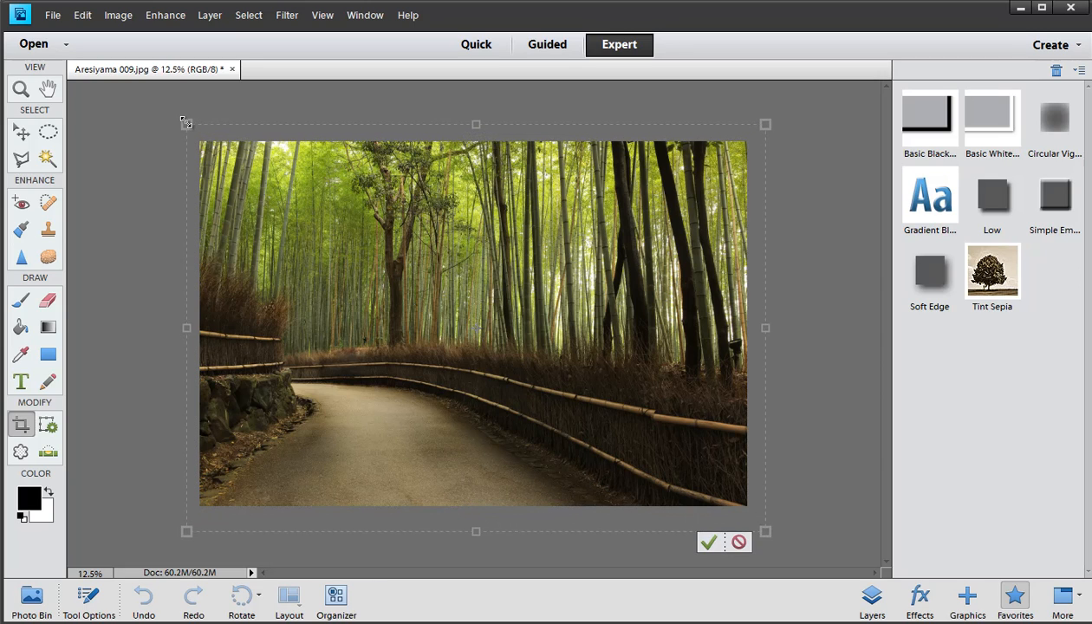
Step: Nudge the enlarged crop box until its side margins are even, and apply it to add a white border
key(Left)
key(Left)
key(Left)
key(Left)
key(Left)
key(Left)
key(Right)
key(Right)
key(Right)
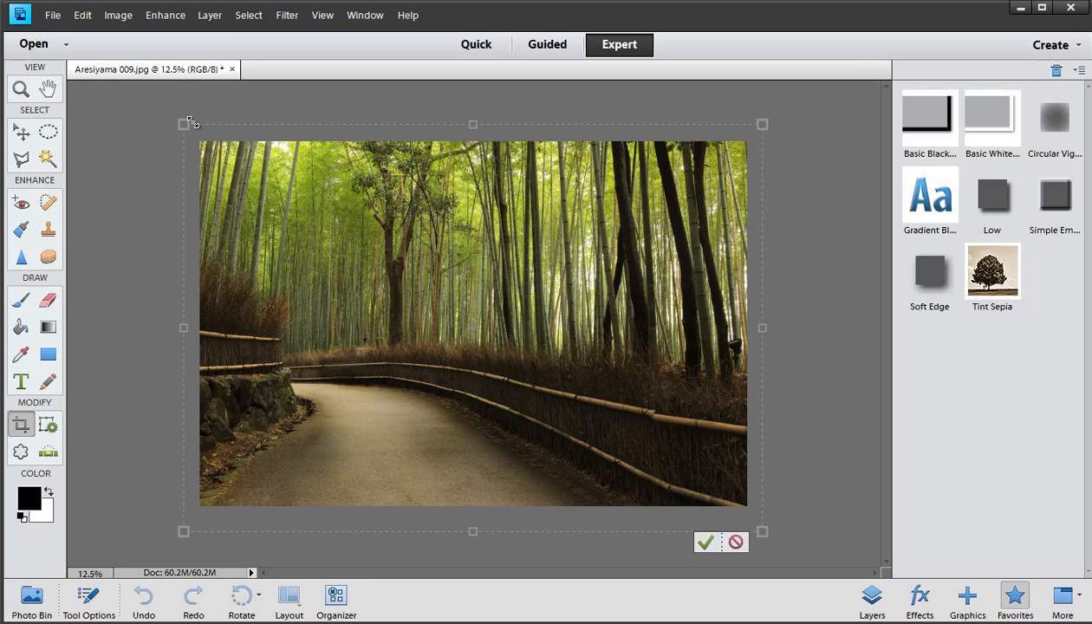
key(Down)
key(Right)
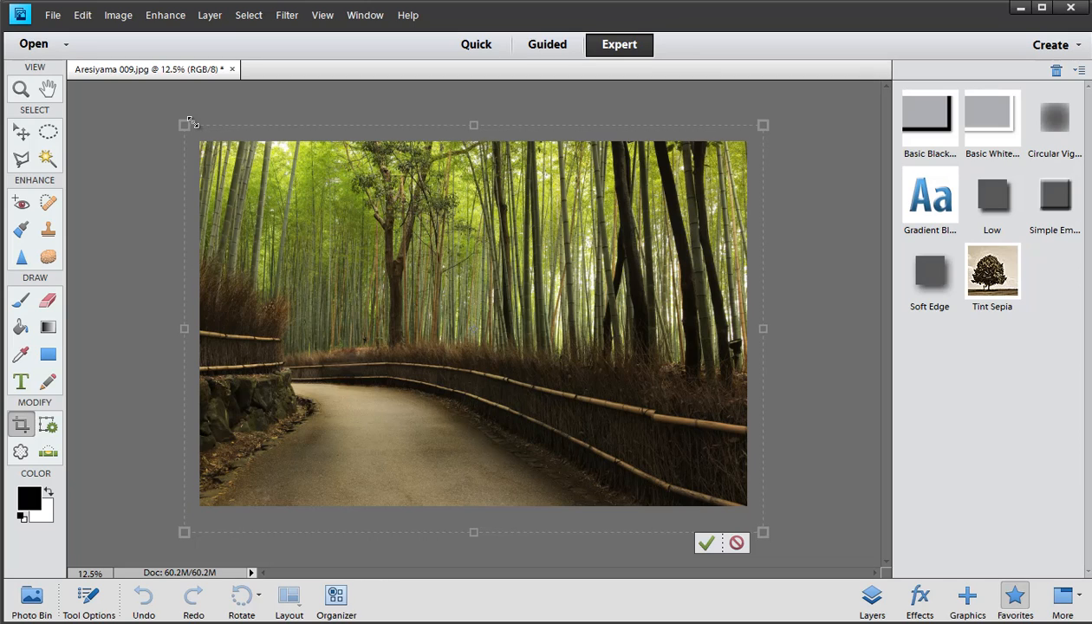
key(Return)
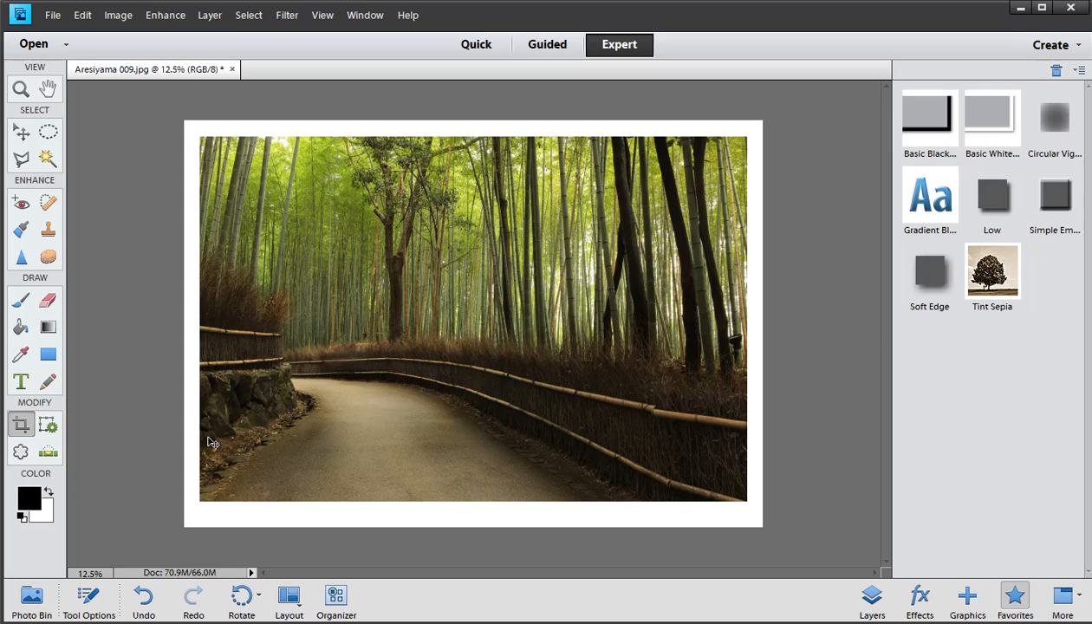
Step: Compare the photo with and without the white border, and leave the border crop undone
key(Return)
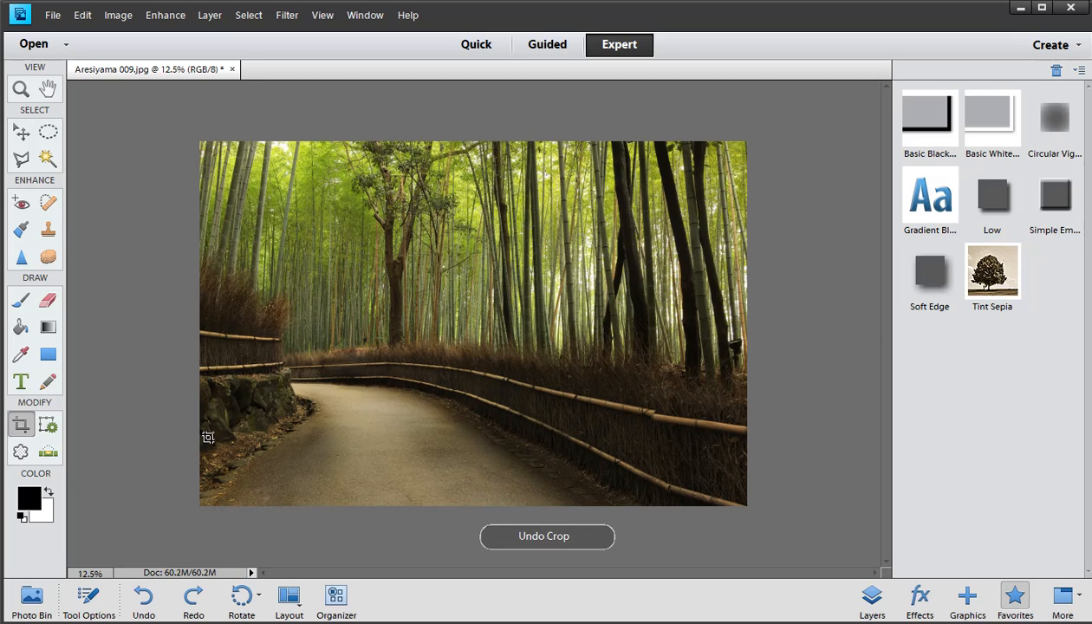
key(ctrl+z)
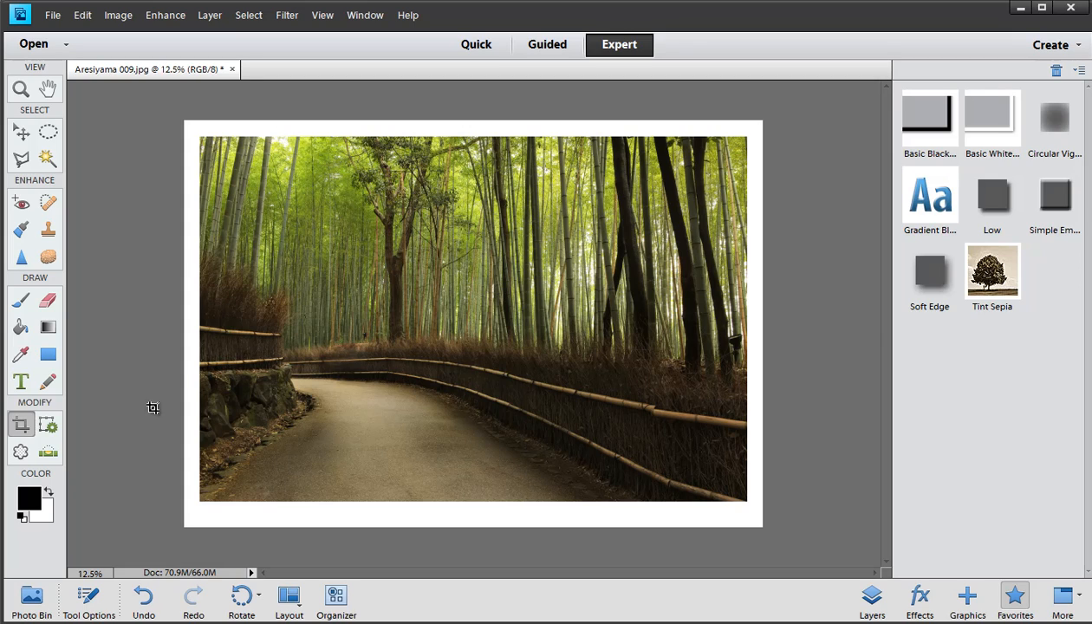
key(Return)
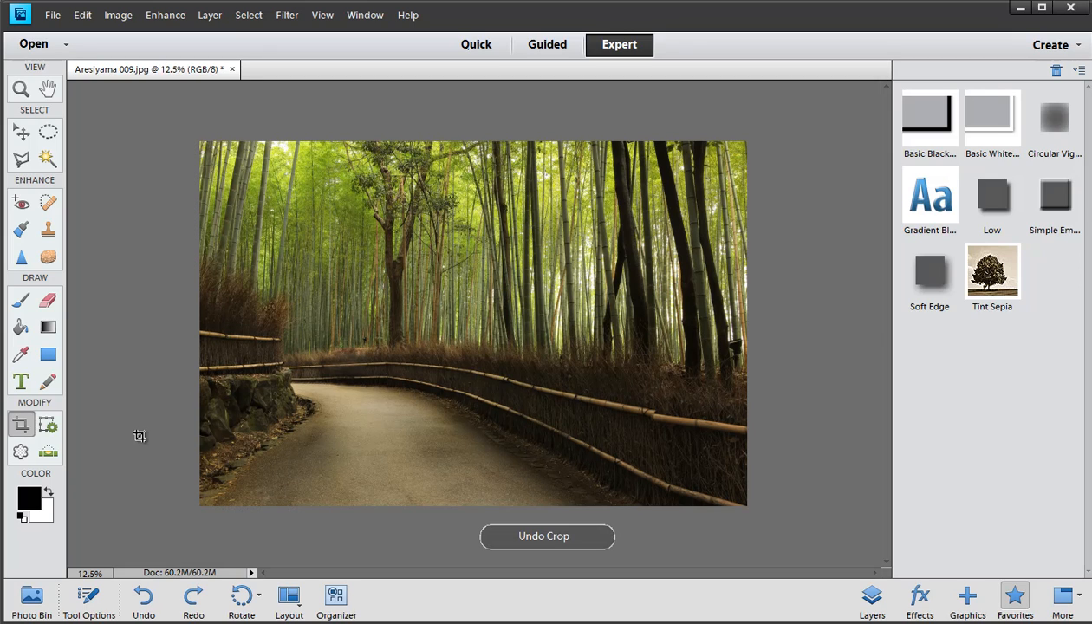
Step: Set the background color to a saturated blue
click(41, 513)
click(535, 198)
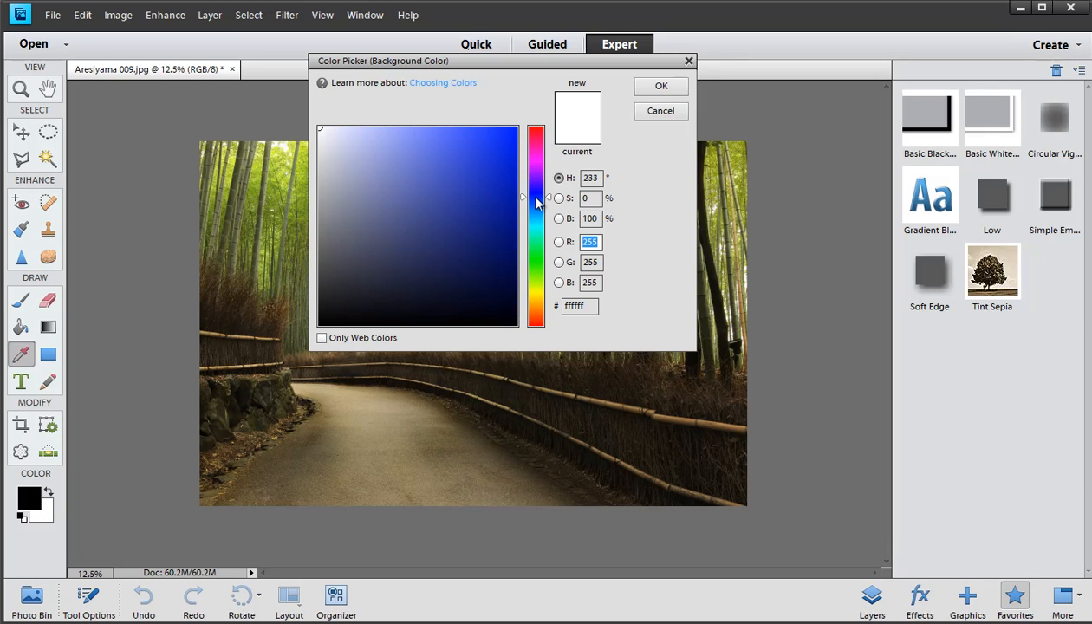
click(504, 175)
click(656, 87)
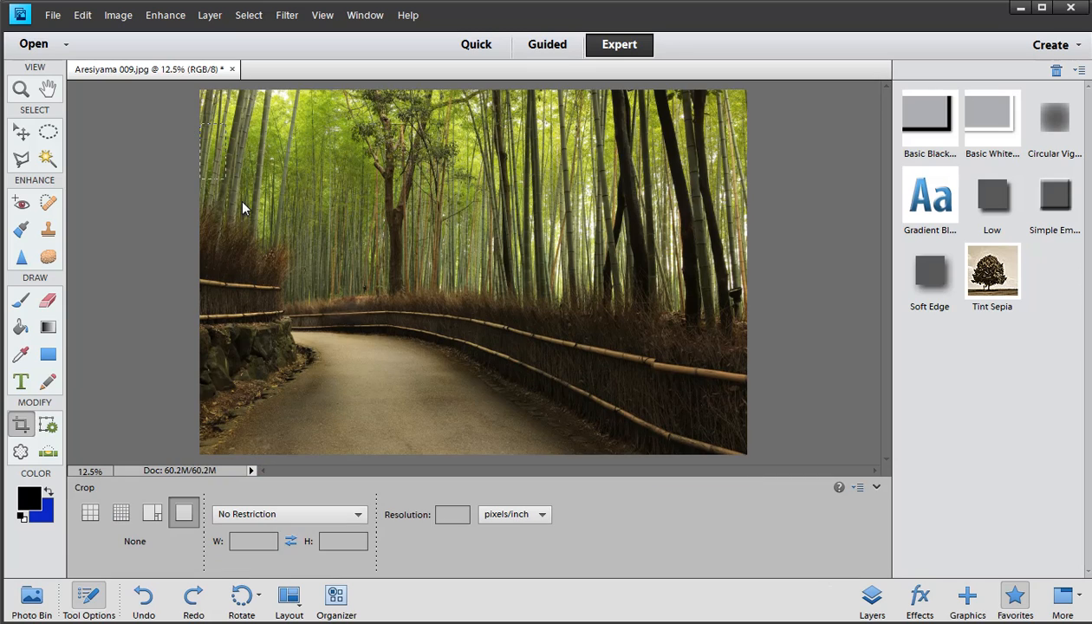
Step: Draw a crop box over the photo and extend it beyond all the image edges, with the tool options hidden
drag(199, 124, 736, 485)
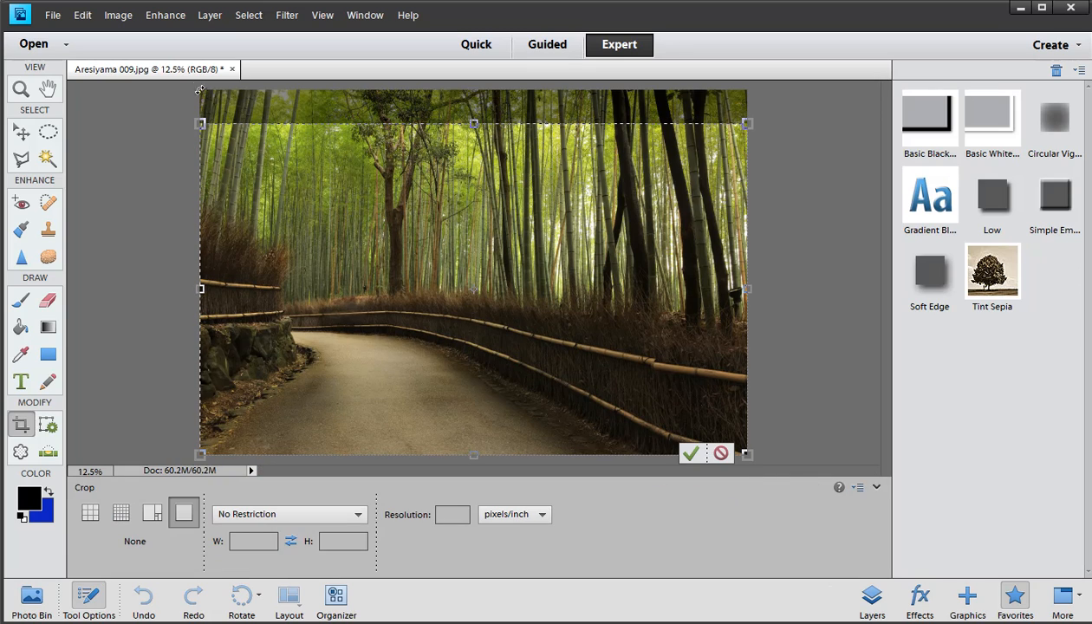
drag(200, 124, 183, 83)
click(94, 583)
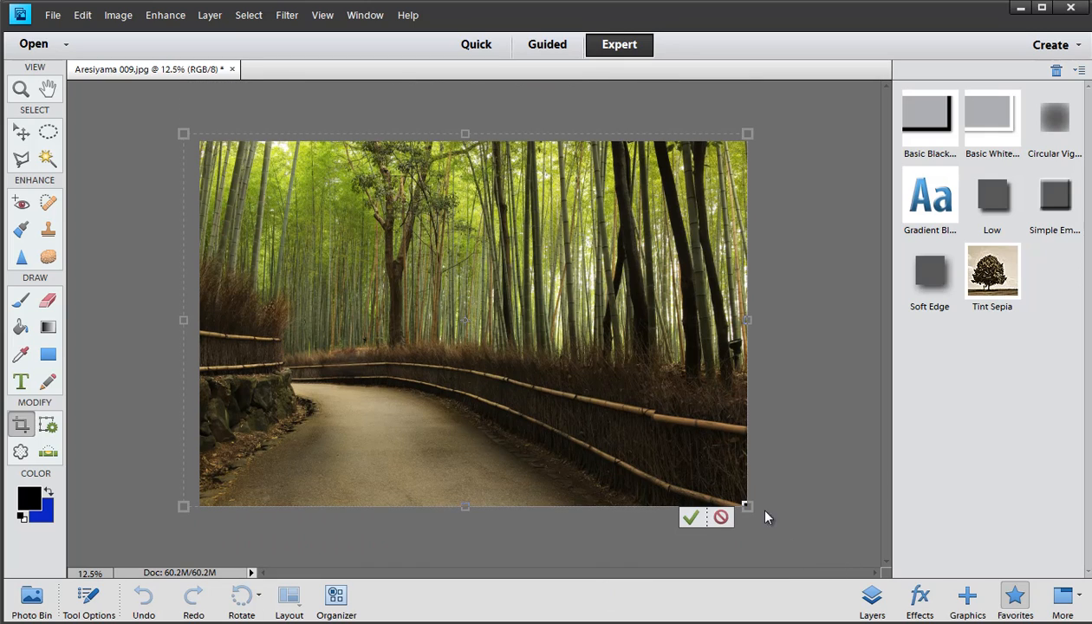
drag(747, 505, 758, 521)
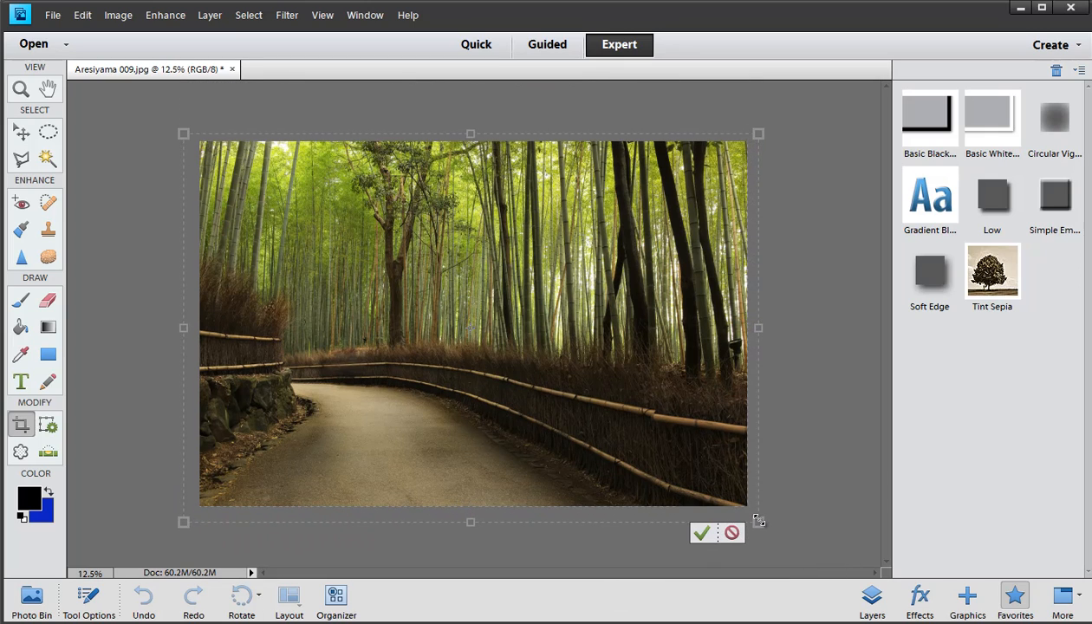
Step: Center the crop box around the photo, extend its lower edge a little further, and apply it to add a blue border
key(Right)
key(Right)
key(Right)
key(Up)
key(Up)
key(Up)
key(Up)
key(Up)
key(Up)
key(Up)
key(Up)
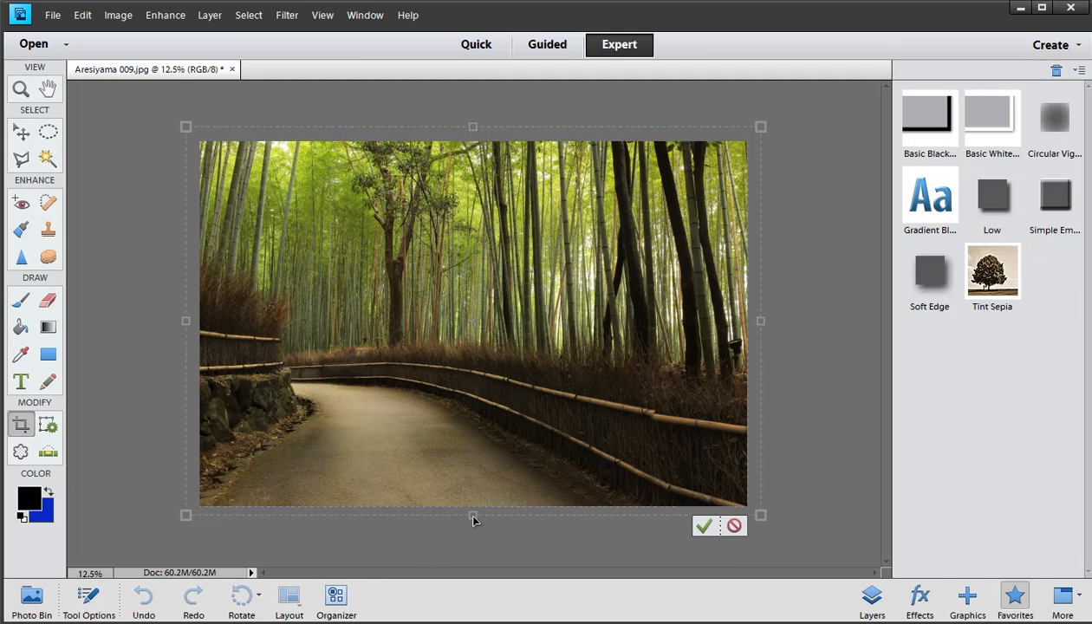
drag(472, 516, 473, 529)
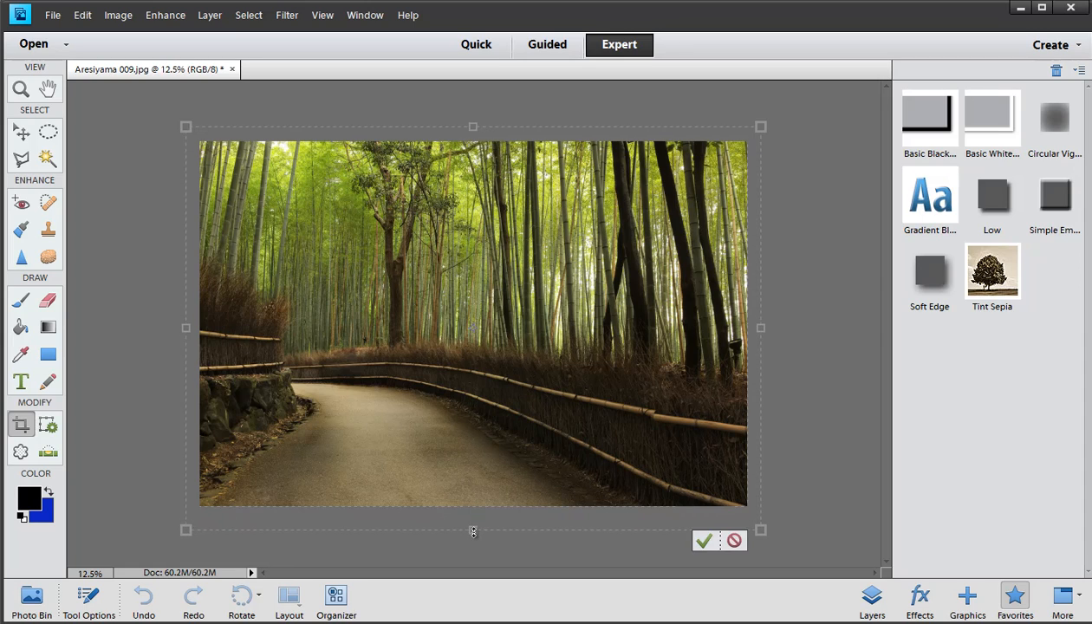
key(Return)
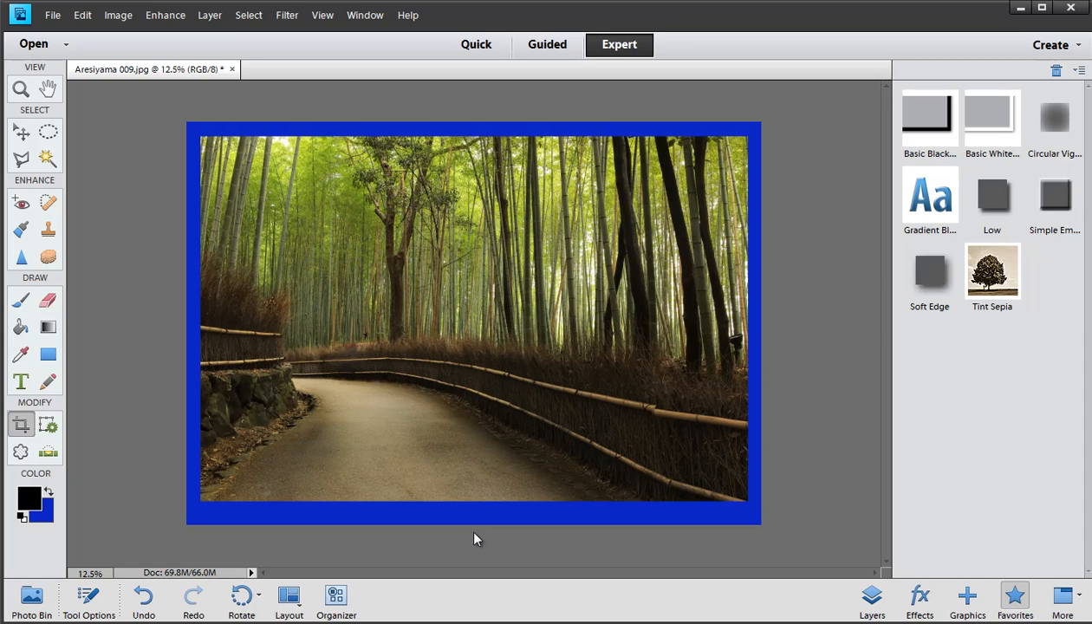
Step: Undo the blue border crop and reset the foreground and background colors to black and white
key(ctrl+z)
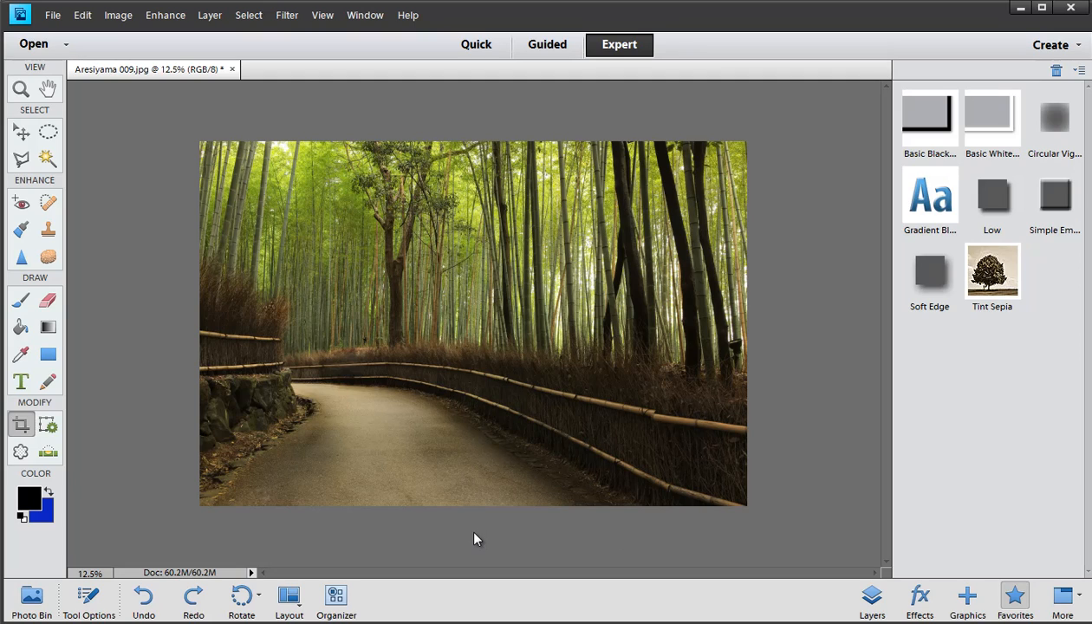
key(d)
Step: Open the Image Size settings and set the resolution to 300 pixels/inch with resampling off
click(119, 16)
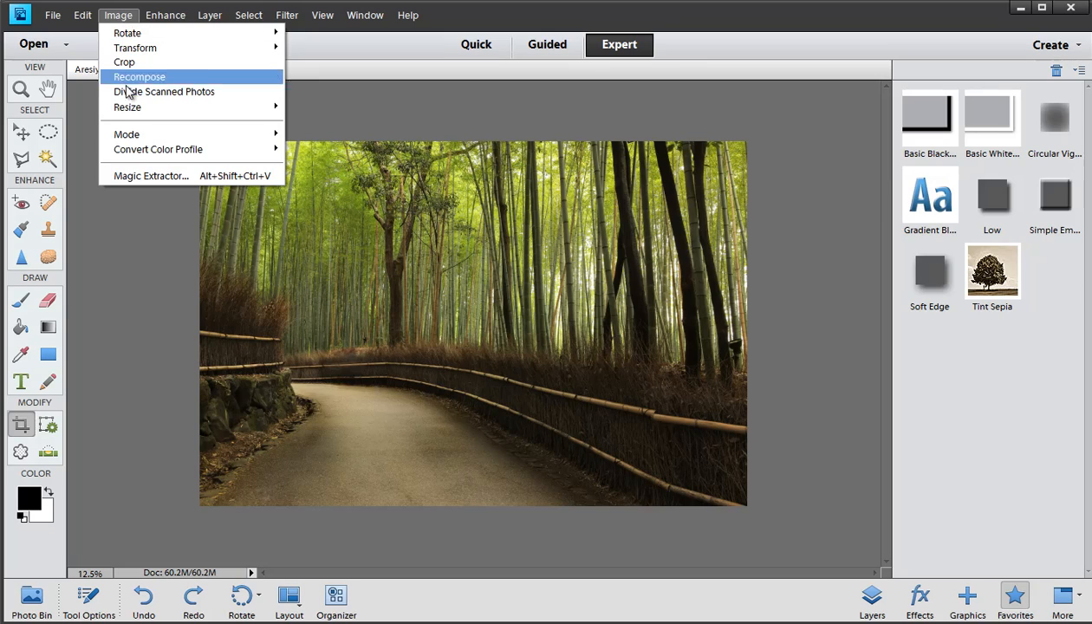
mouse_move(128, 109)
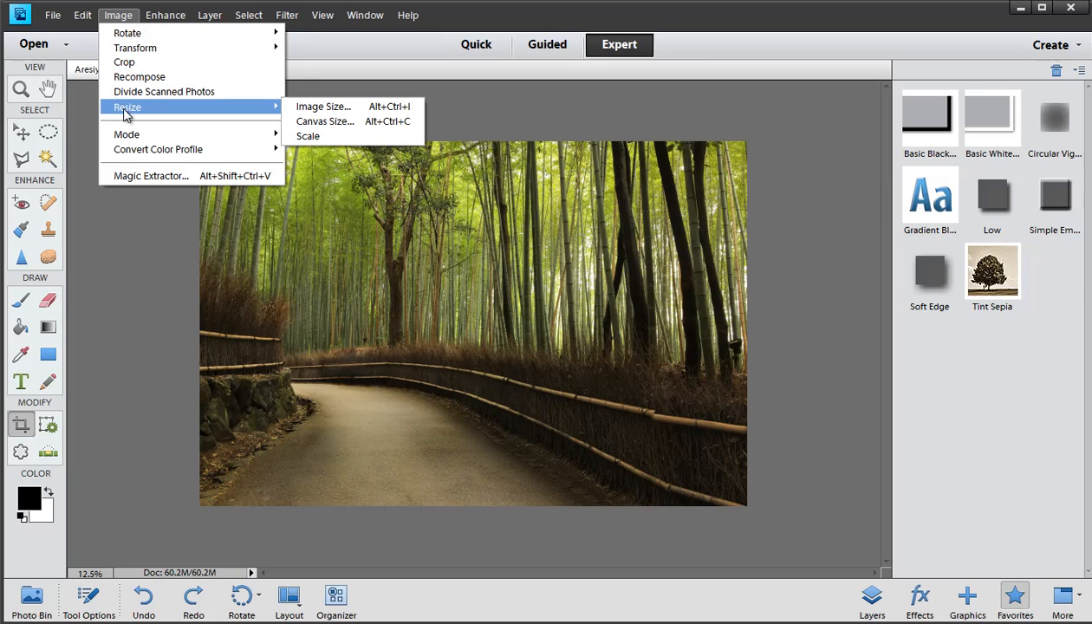
click(321, 107)
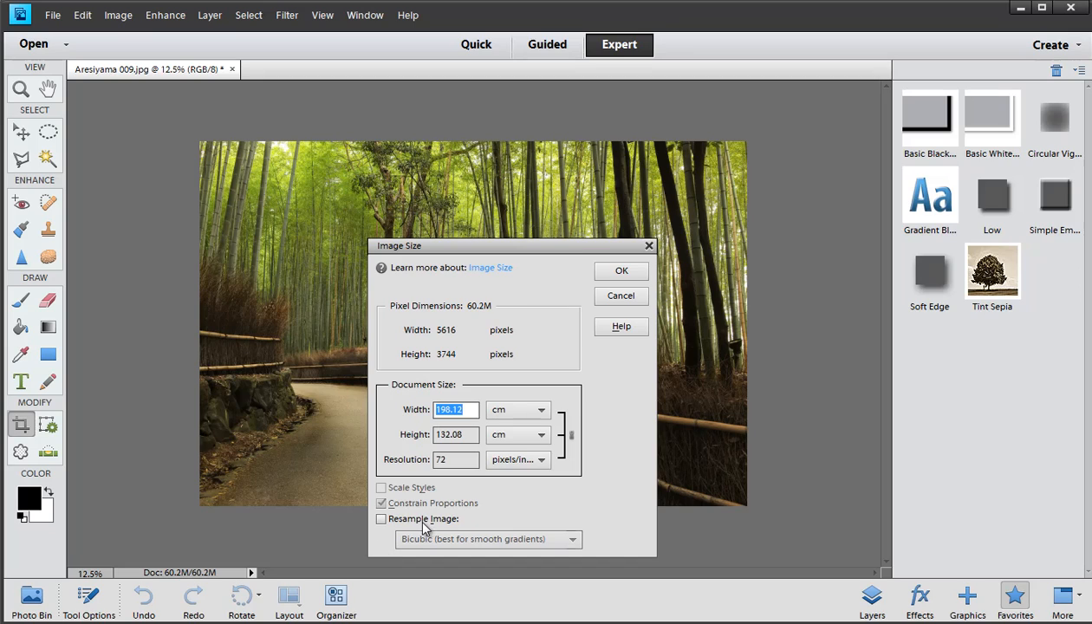
click(446, 459)
drag(446, 459, 413, 459)
text(300)
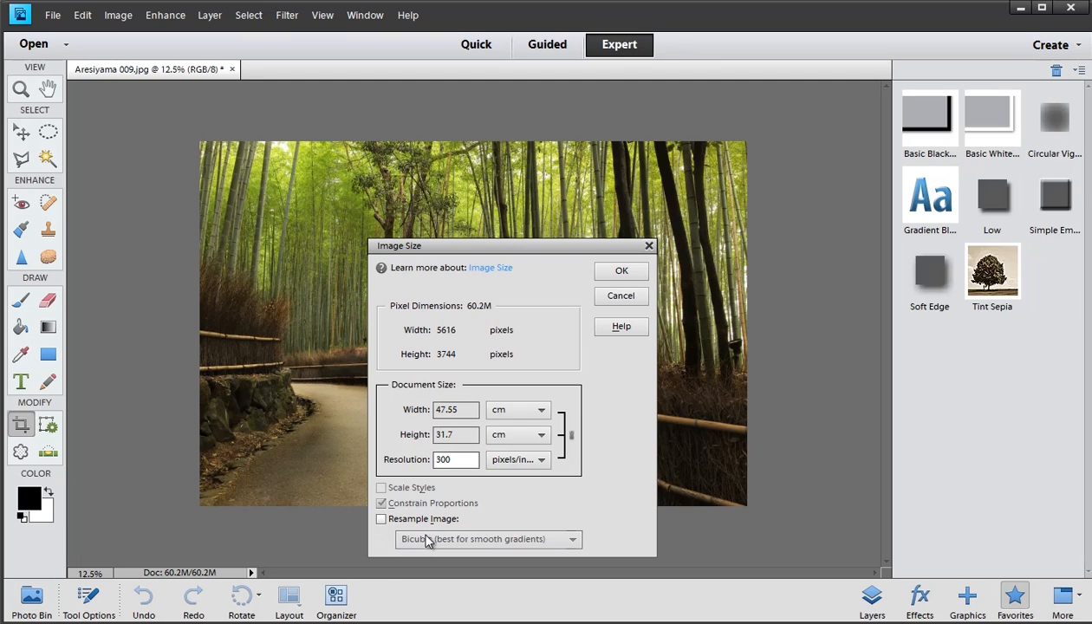
Step: Set the document resolution back to 72 pixels/inch
key(BackSpace)
key(BackSpace)
key(BackSpace)
text(72)
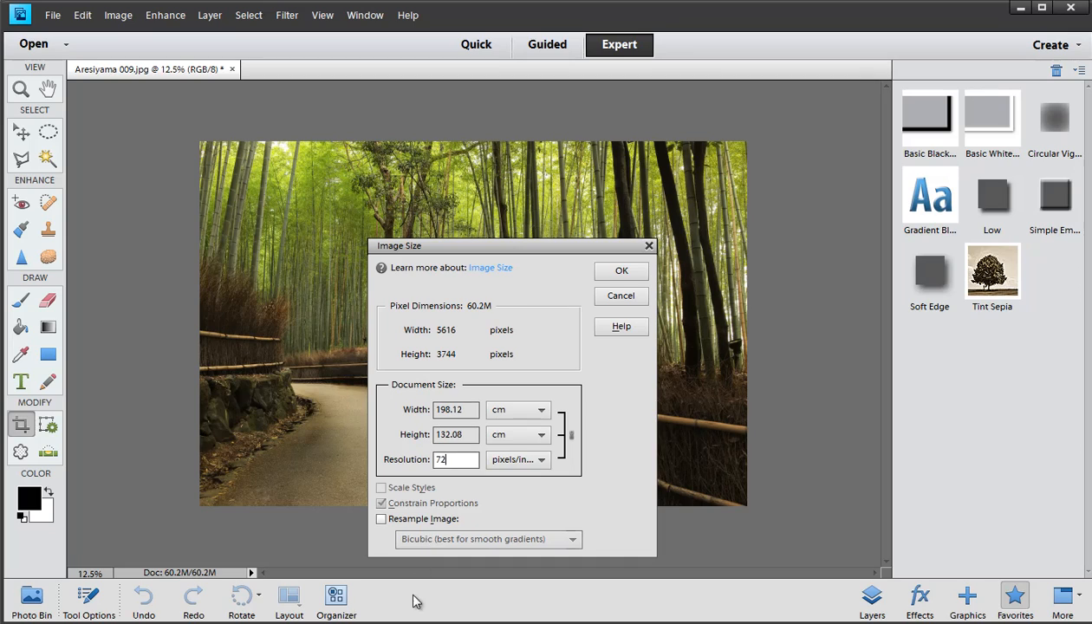
Step: Enable Resample Image, set the resolution to 300 pixels/inch, and apply the new image size
click(427, 519)
double_click(446, 460)
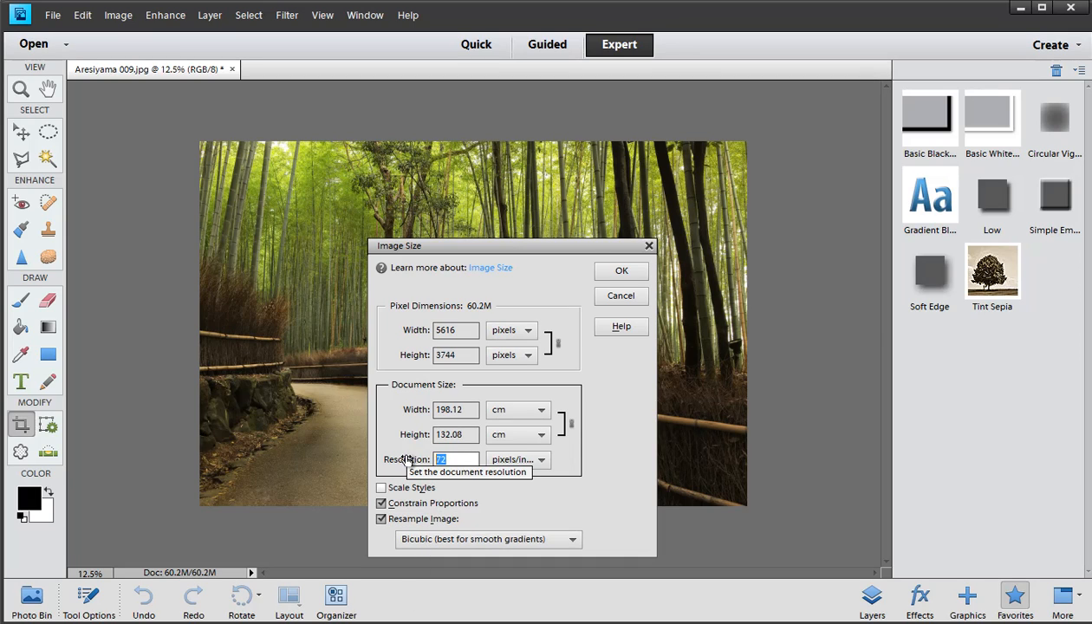
text(300)
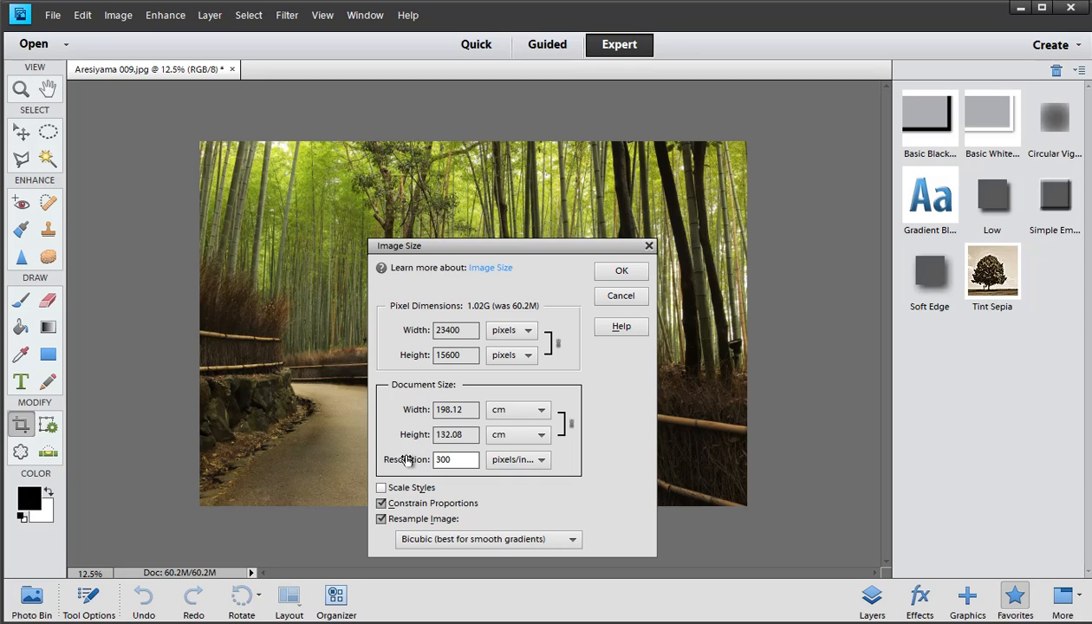
key(Return)
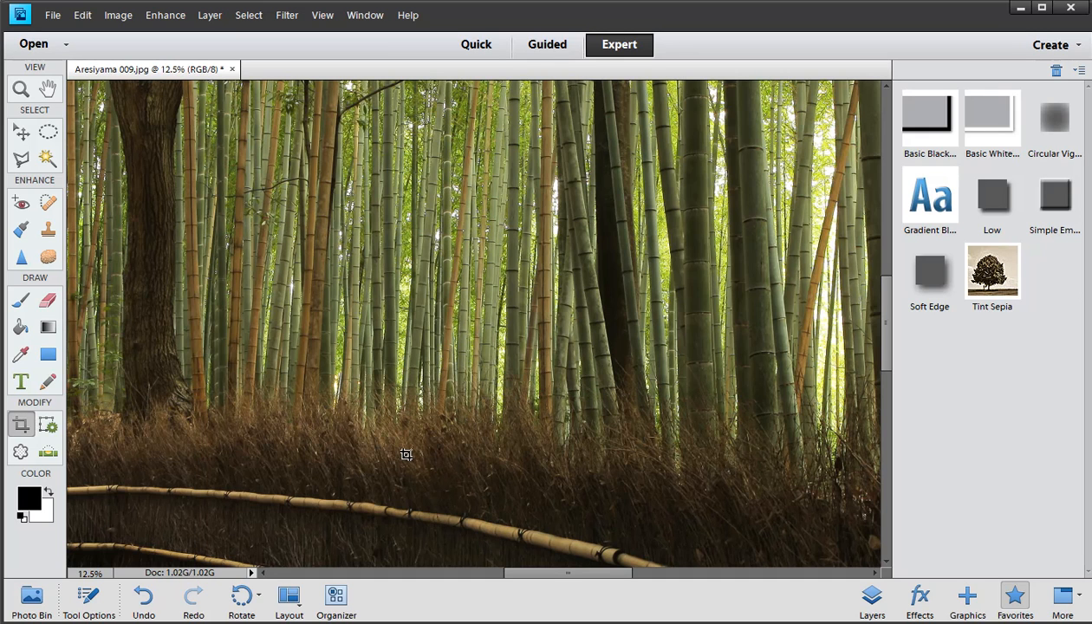
Step: View the whole enlarged image, undo the Image Size change, and return the photo to 12.5% magnification
key(ctrl+0)
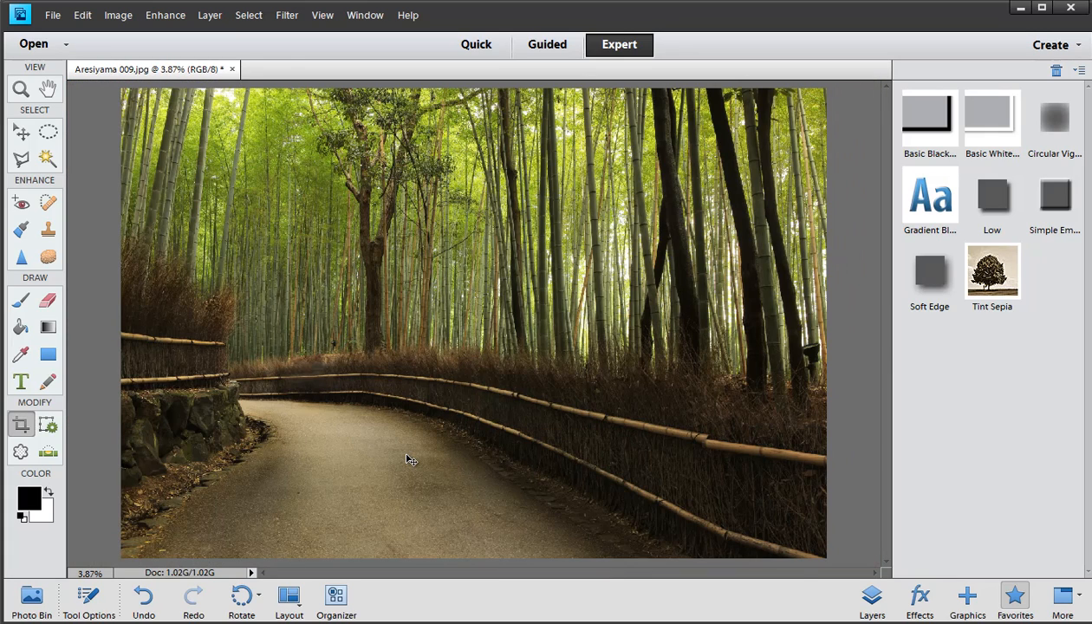
key(ctrl+z)
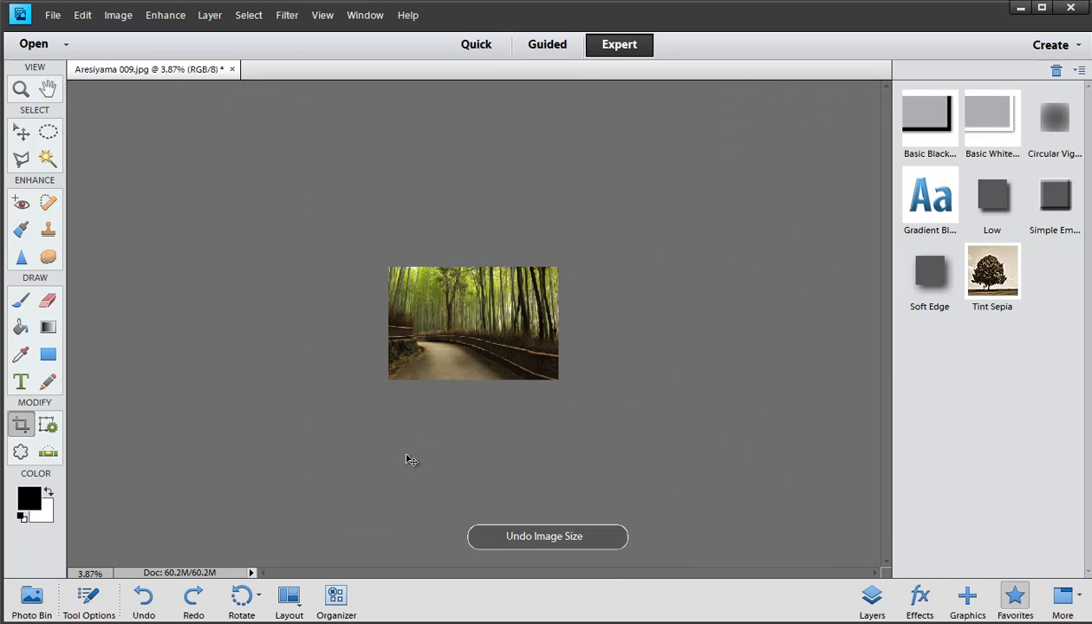
key(ctrl+plus)
key(ctrl+plus)
key(ctrl+plus)
key(ctrl+plus)
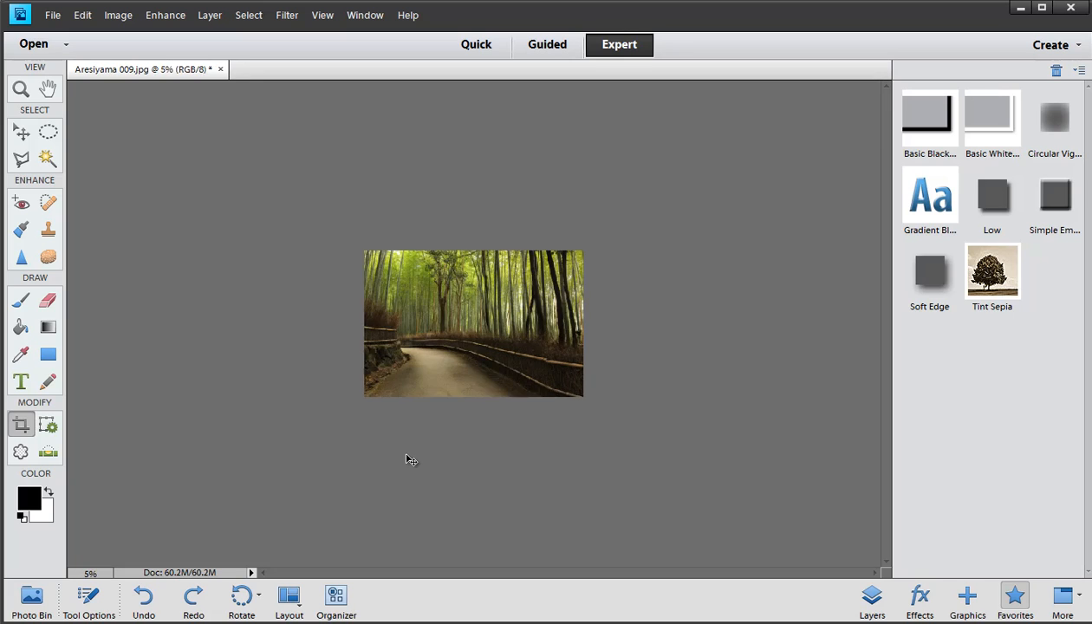
key(ctrl+plus)
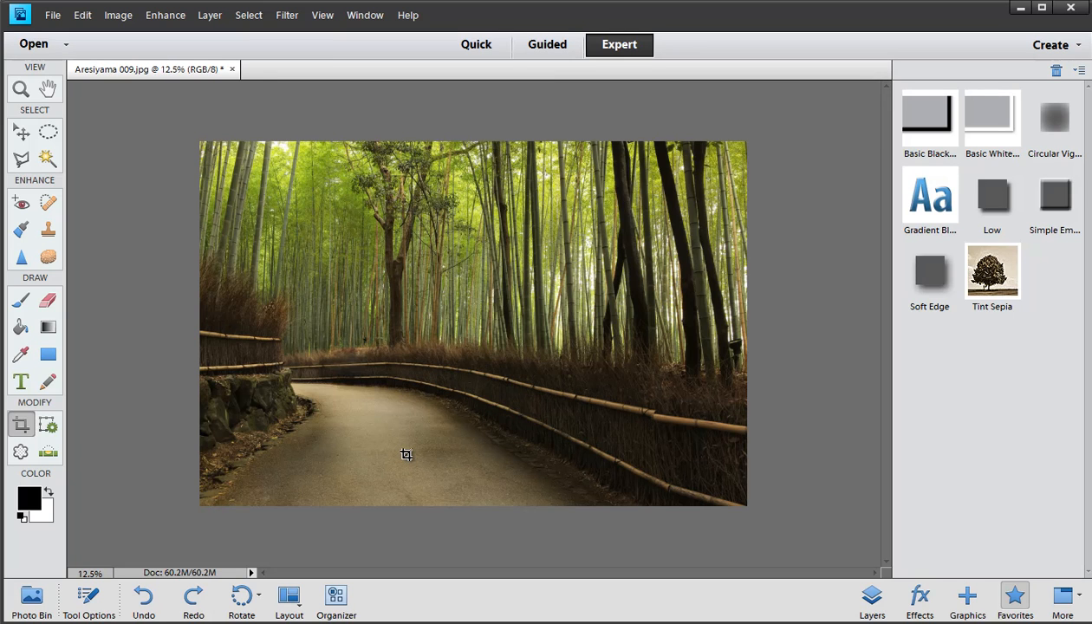
Step: Change the image resolution to 300 pixels/inch with Resample Image disabled and apply the Image Size settings
click(110, 14)
mouse_move(137, 107)
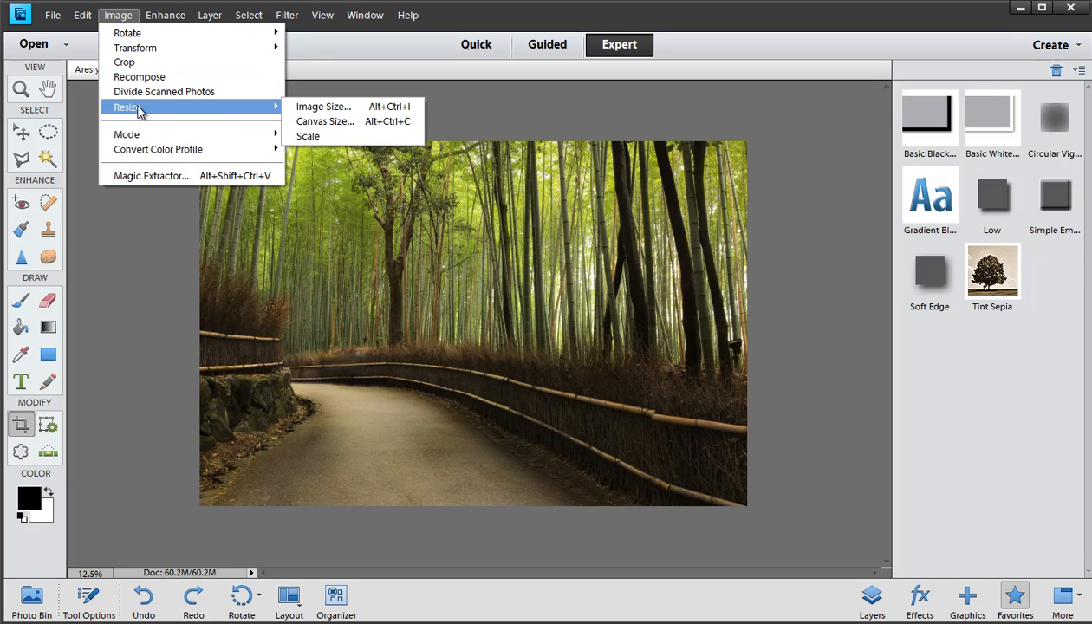
click(297, 105)
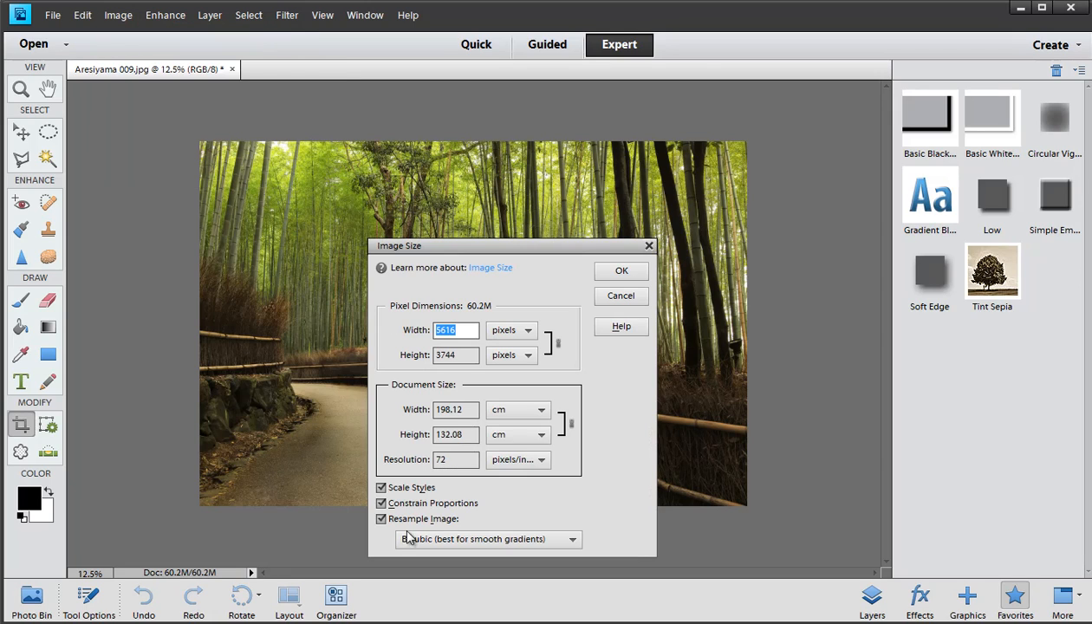
click(381, 518)
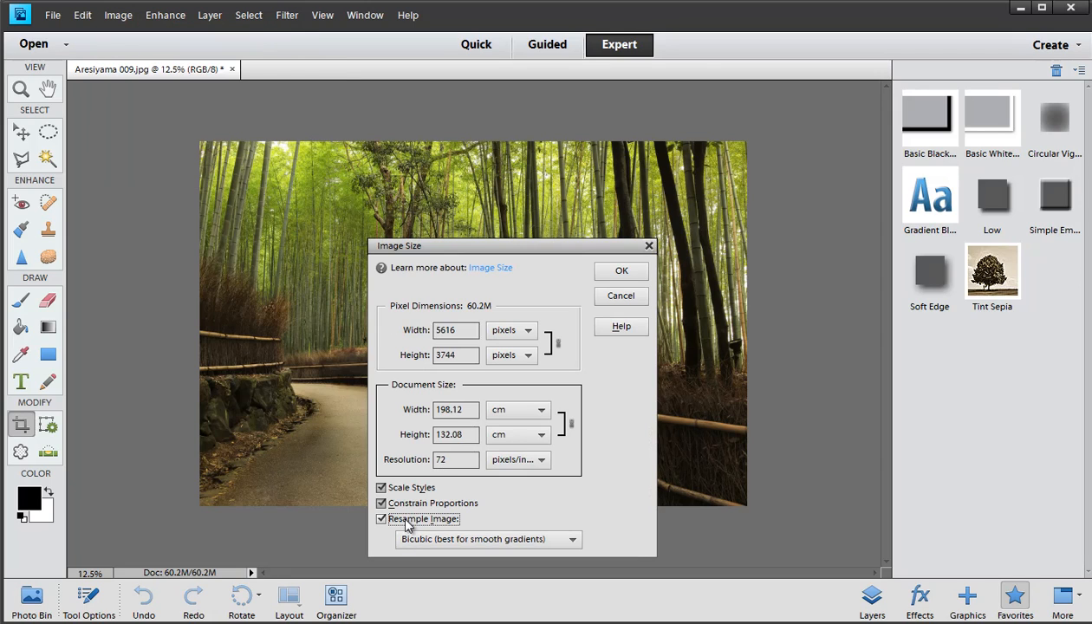
double_click(444, 458)
text(300)
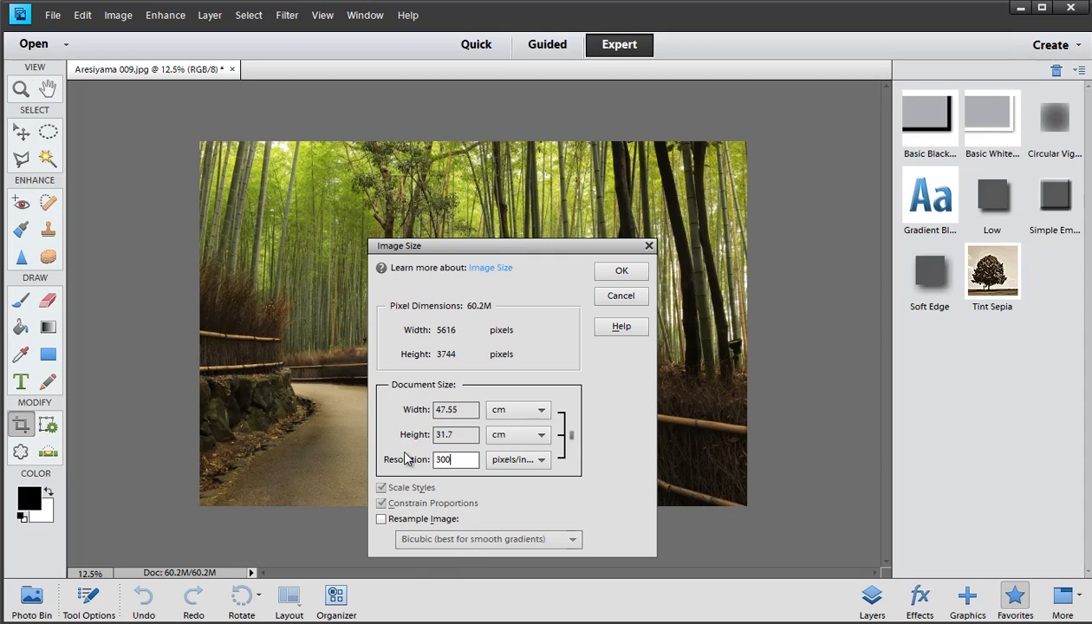
key(Return)
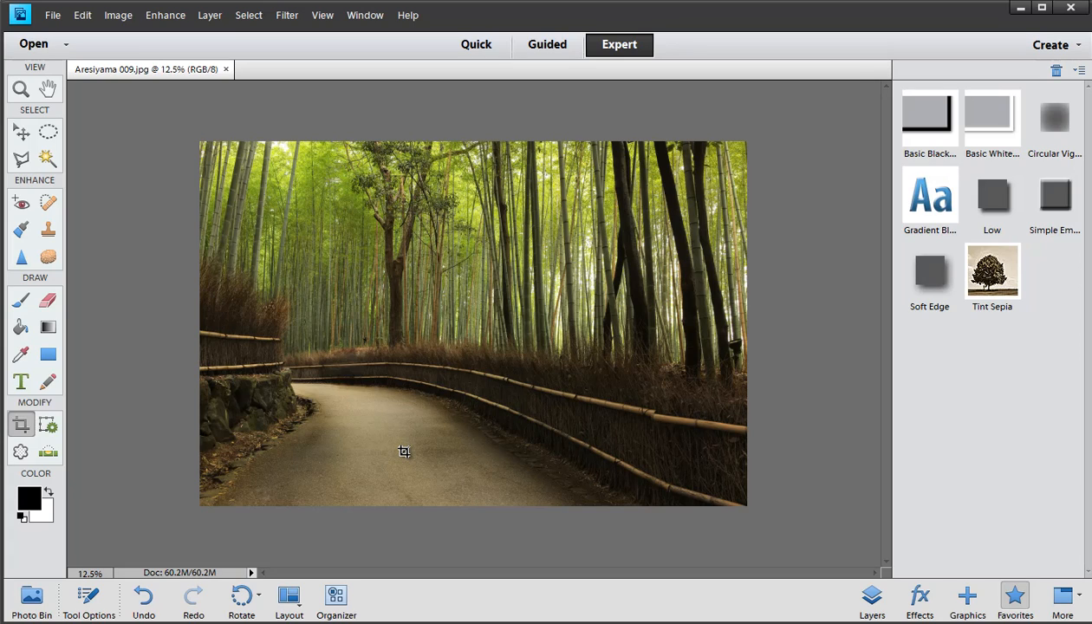
Step: Open the Canvas Size settings and move the dialog over the middle of the photo
click(119, 22)
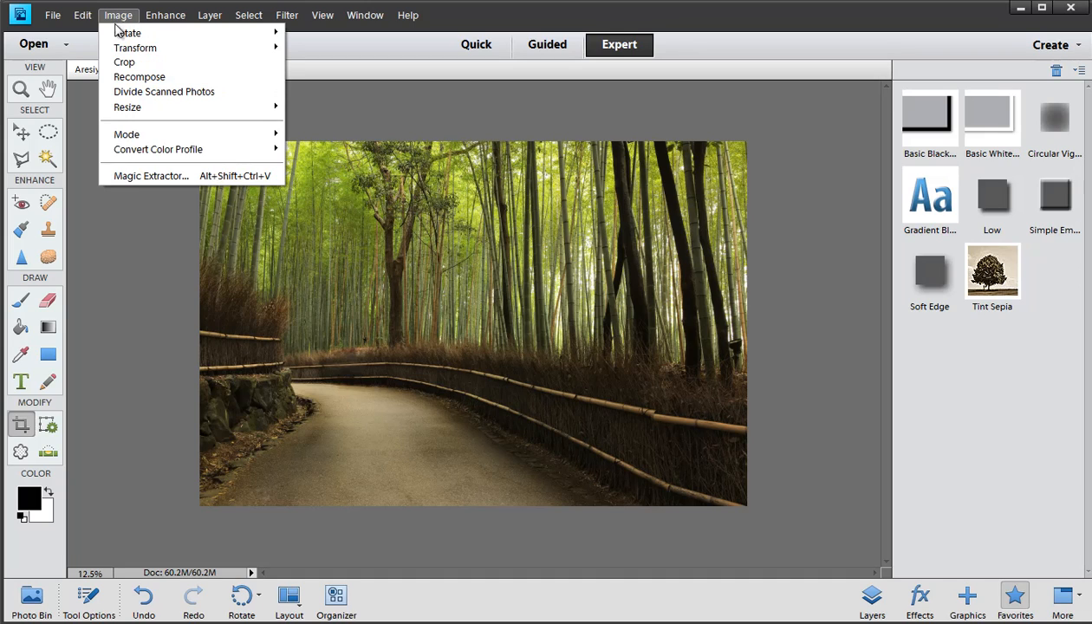
mouse_move(120, 107)
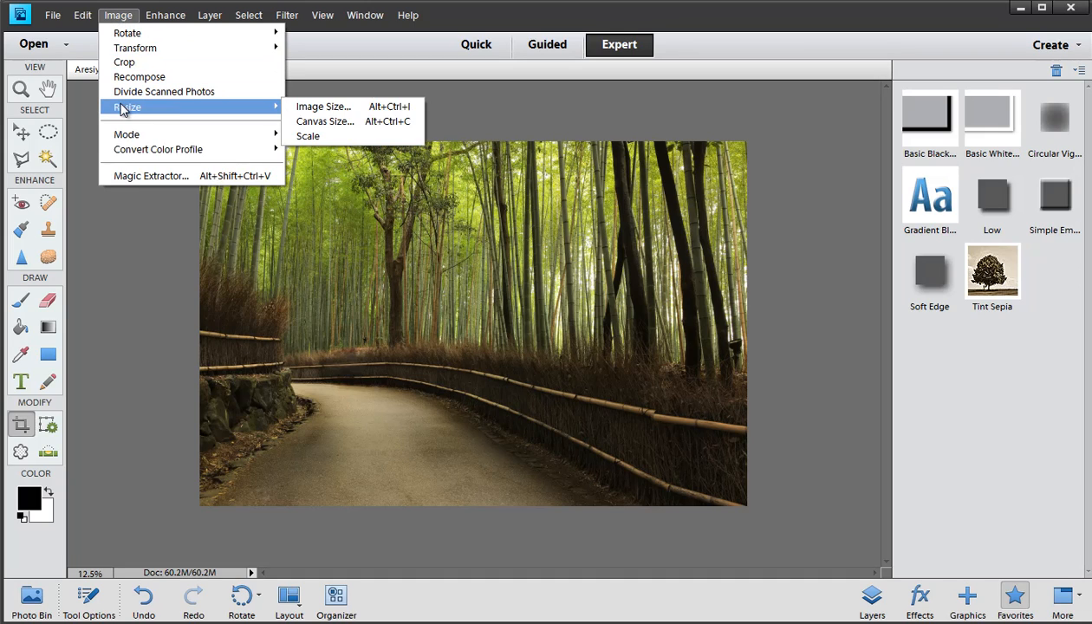
click(336, 122)
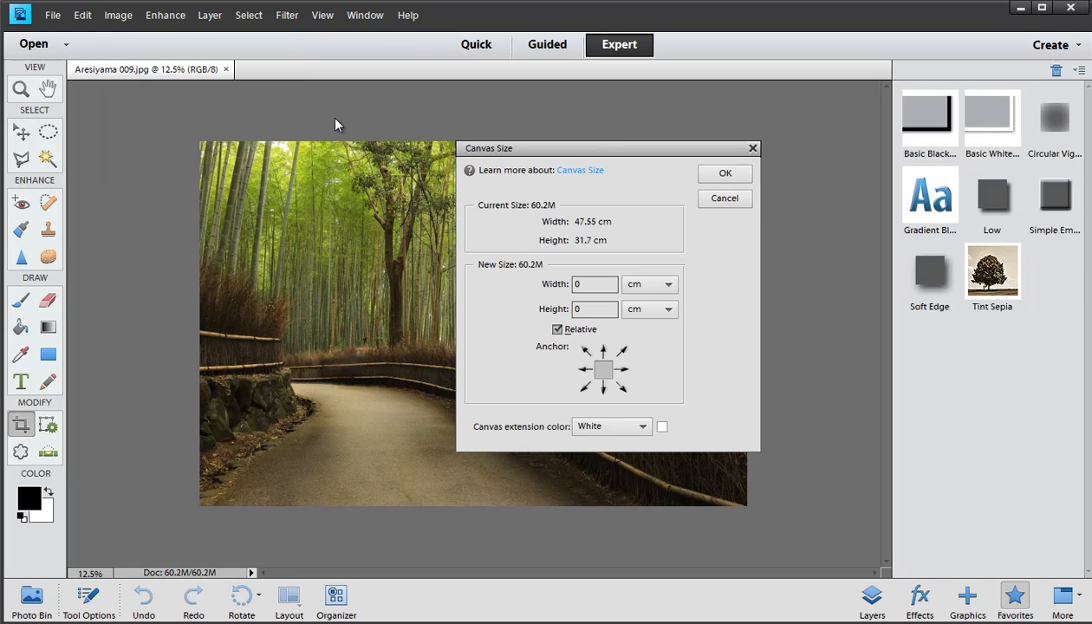
drag(573, 151, 411, 174)
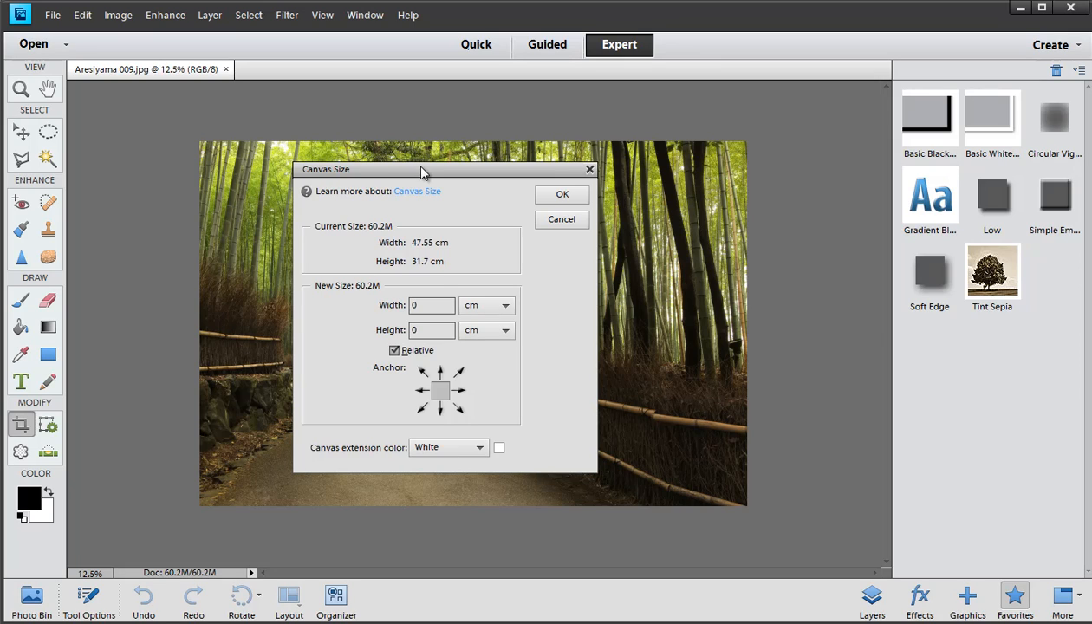
Step: Compare the new canvas dimensions with the Relative option off and on, leaving it enabled
click(397, 351)
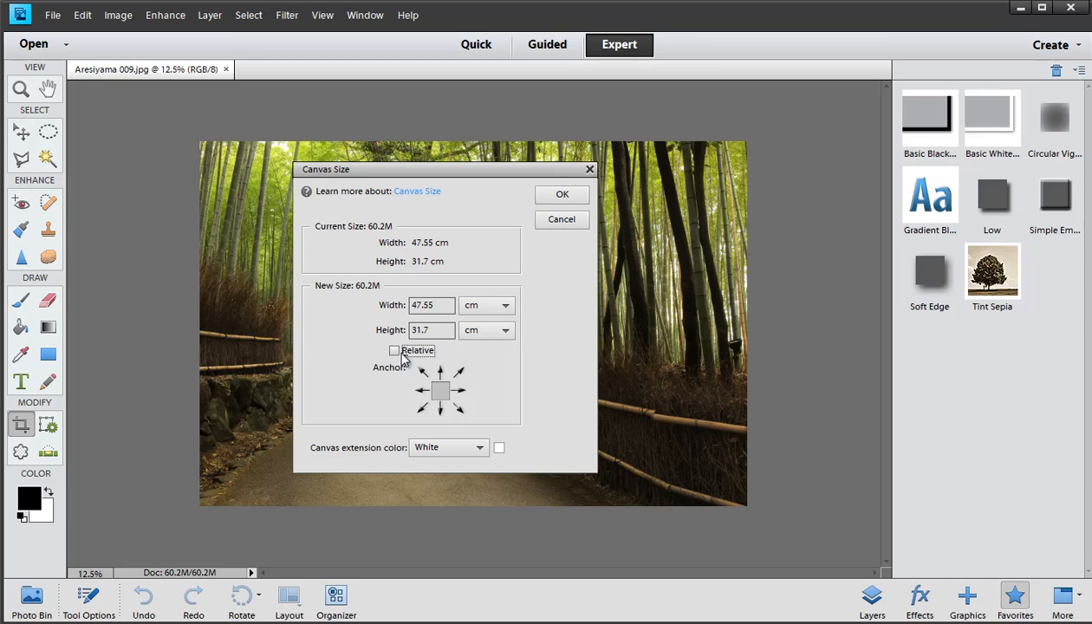
click(401, 350)
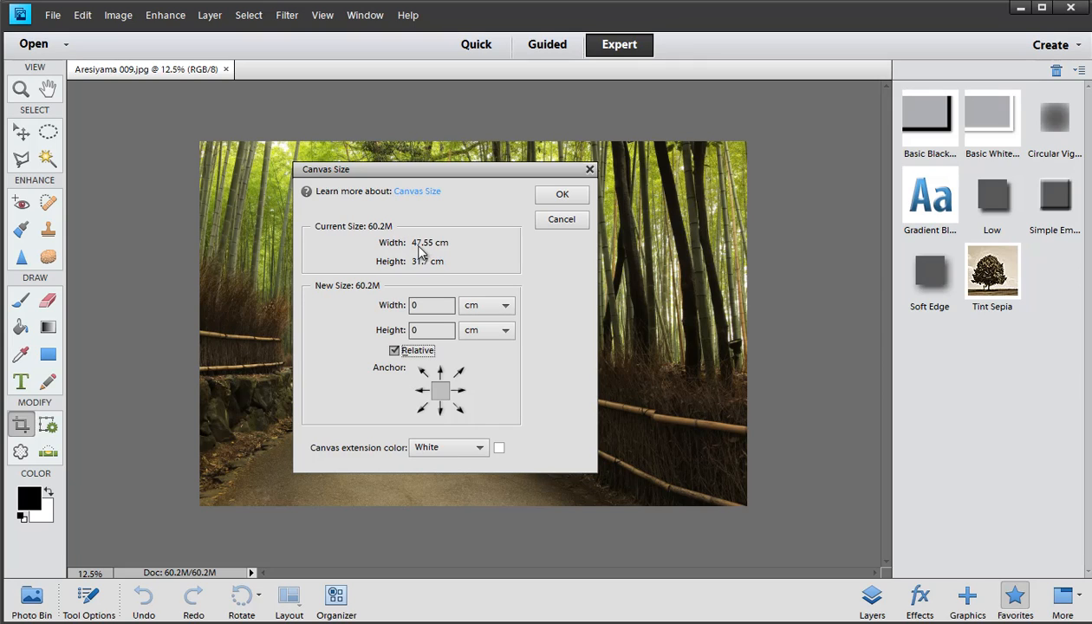
click(415, 354)
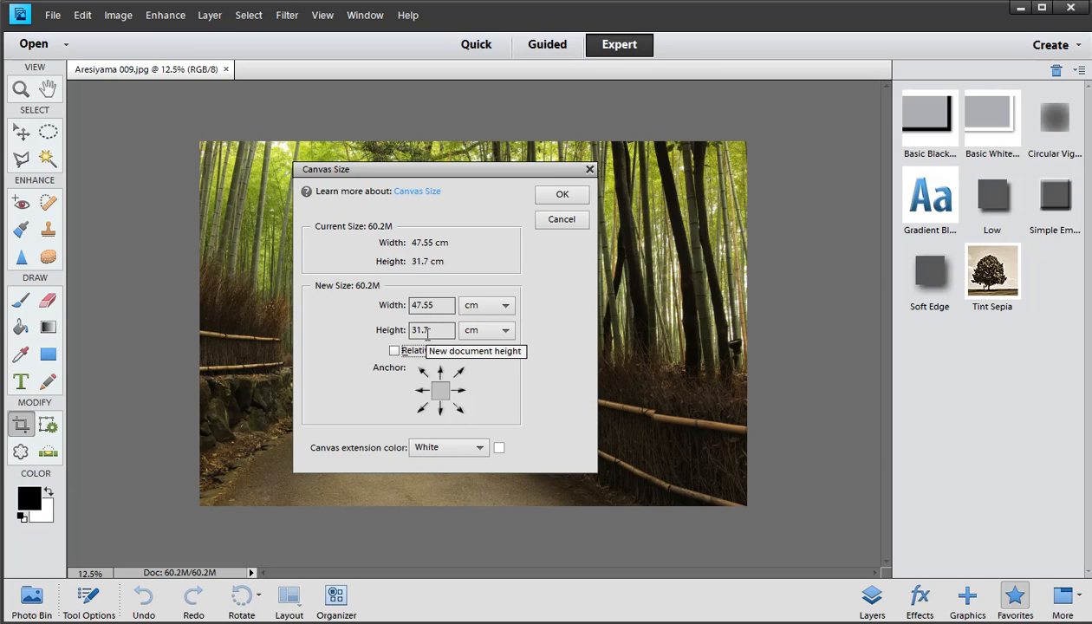
click(408, 352)
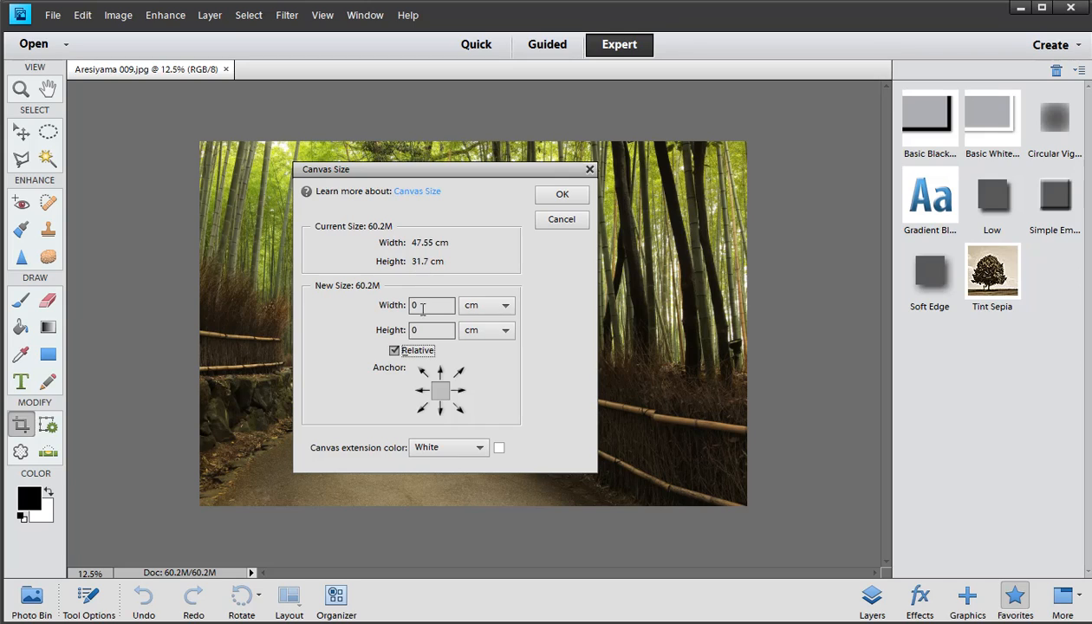
Step: Switch the new canvas width and height units to mm
click(487, 311)
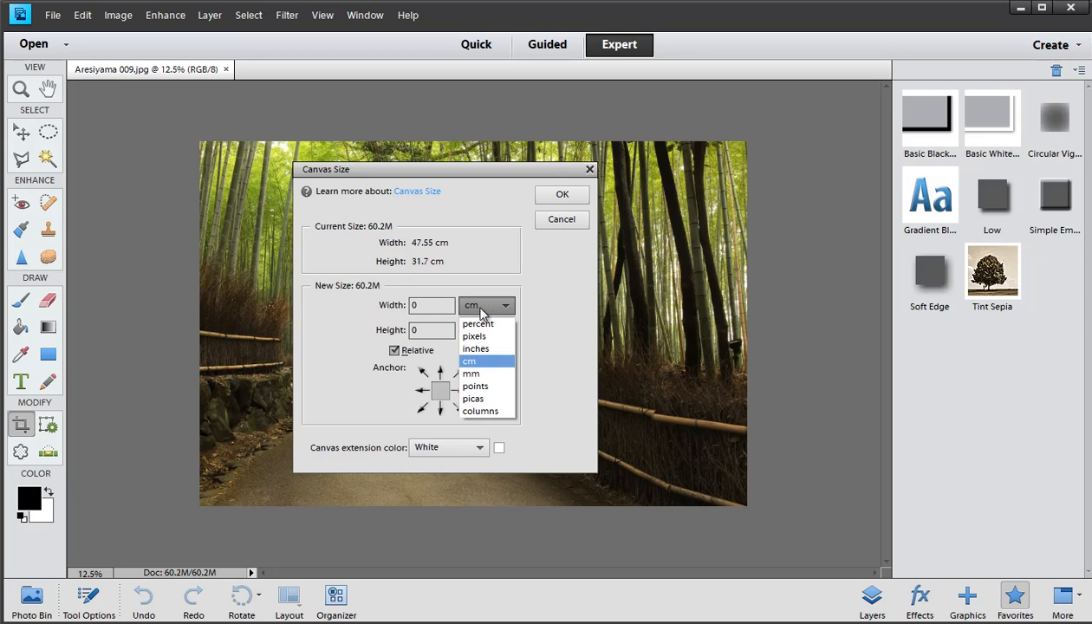
click(422, 306)
drag(426, 306, 404, 310)
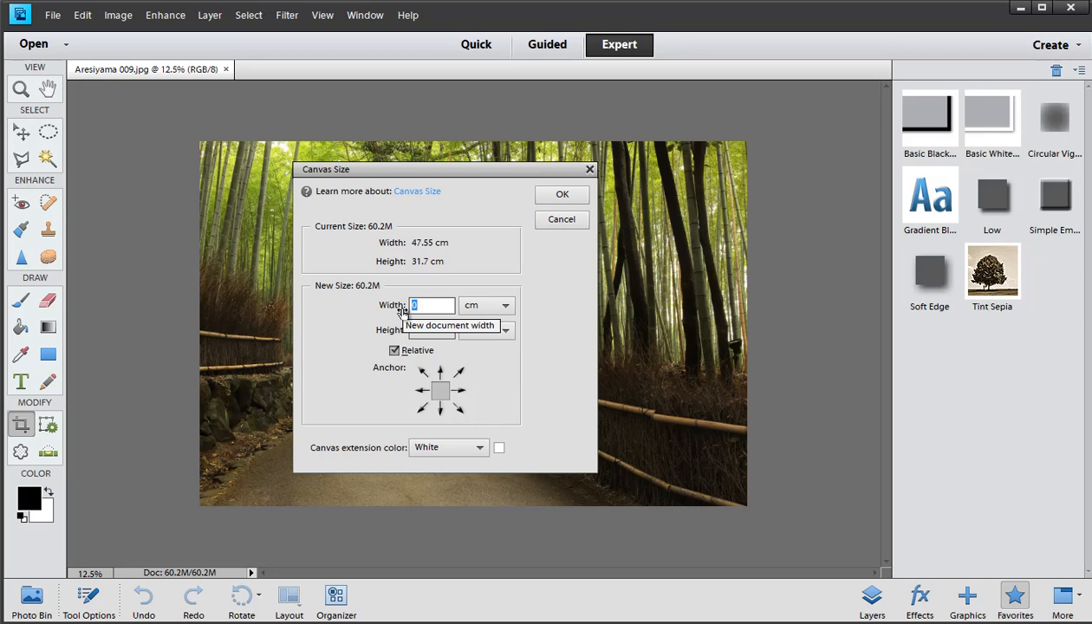
click(504, 306)
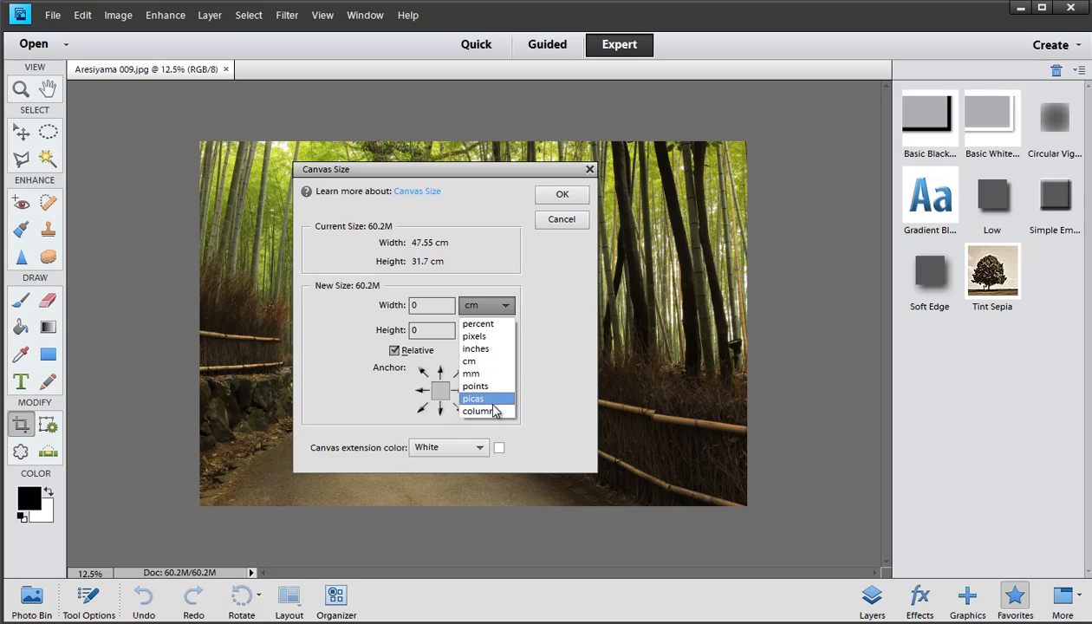
click(490, 373)
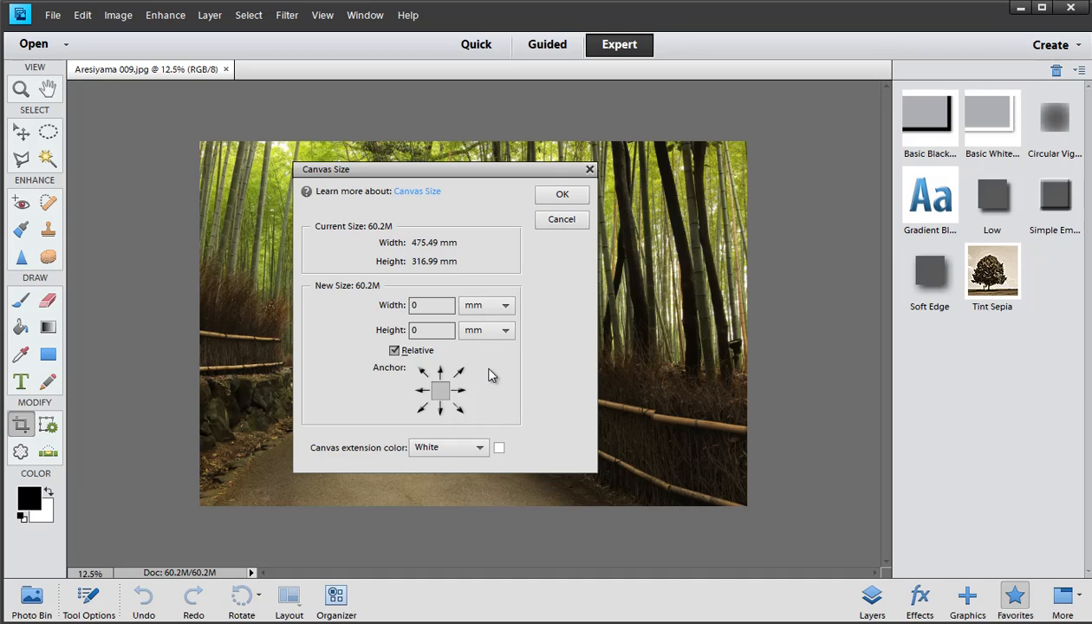
Step: Review the canvas extension color choices and pick pure white as a custom extension color
click(475, 447)
click(475, 447)
click(462, 447)
click(461, 447)
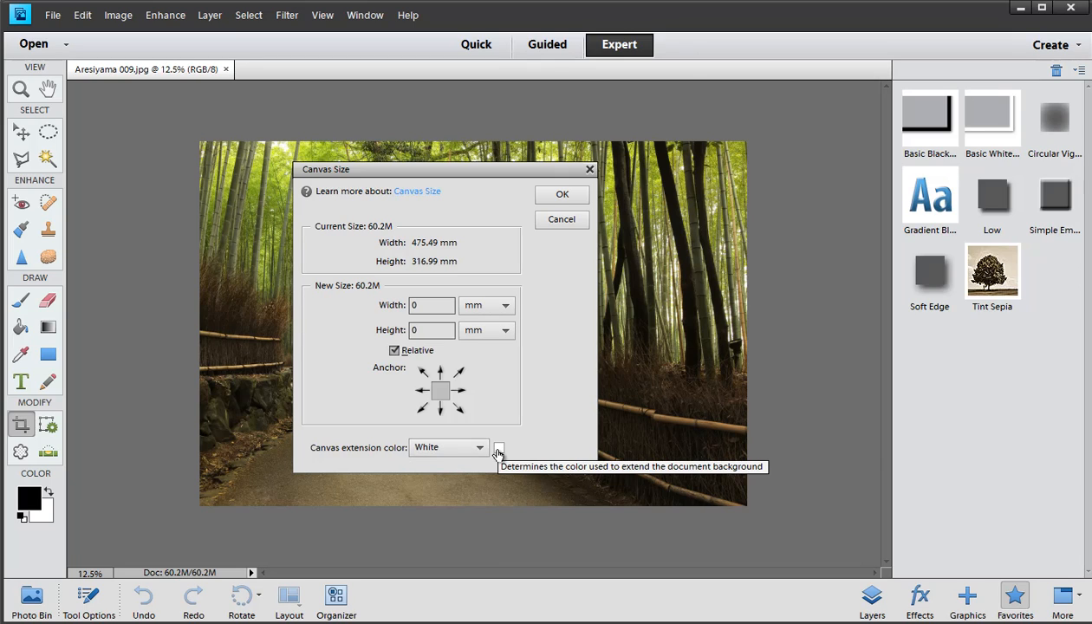
click(498, 450)
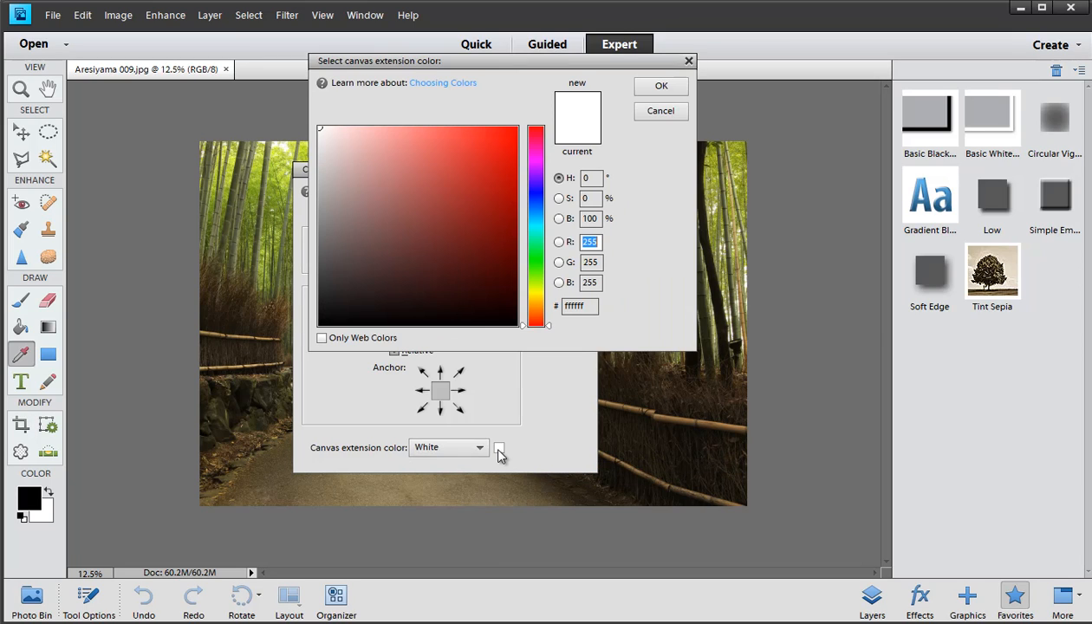
drag(356, 195, 304, 115)
click(652, 90)
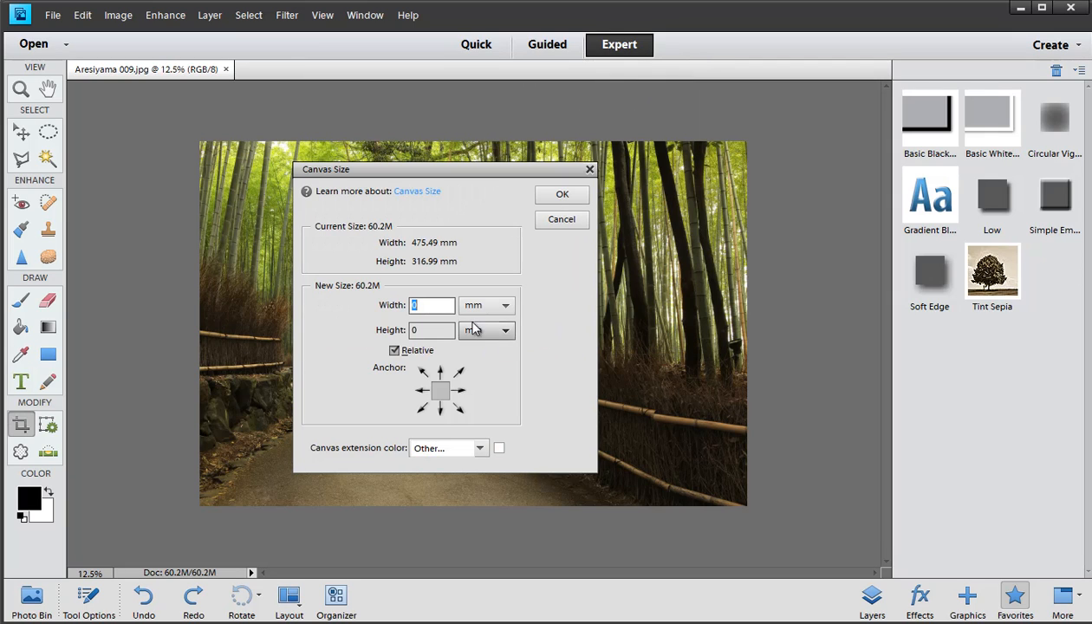
Step: Enter a relative canvas increase of 5 mm for both width and height
text(5)
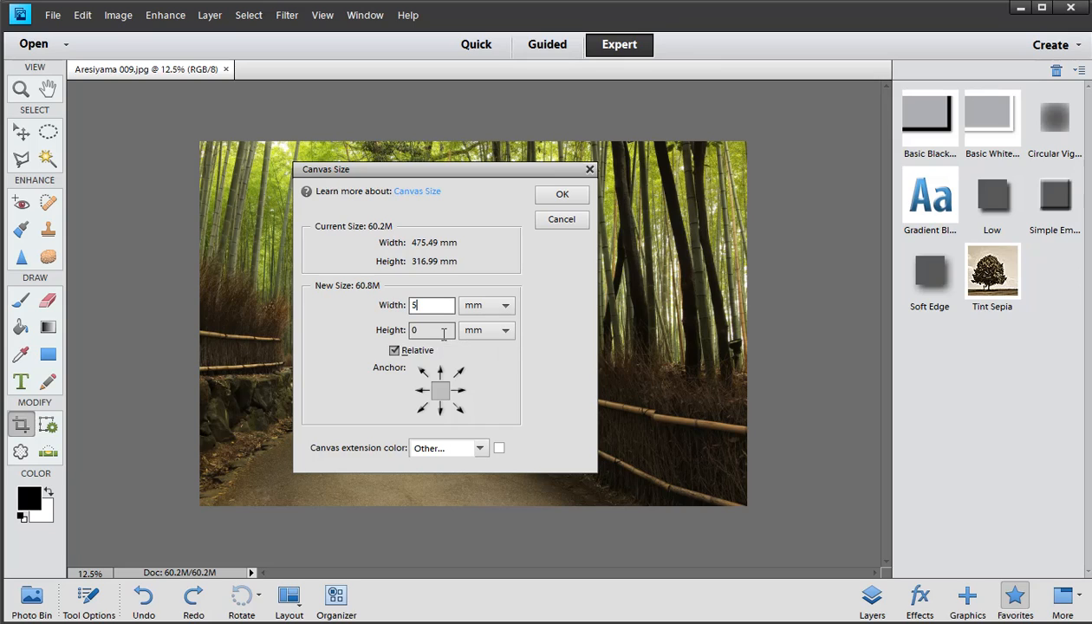
key(Tab)
text(5)
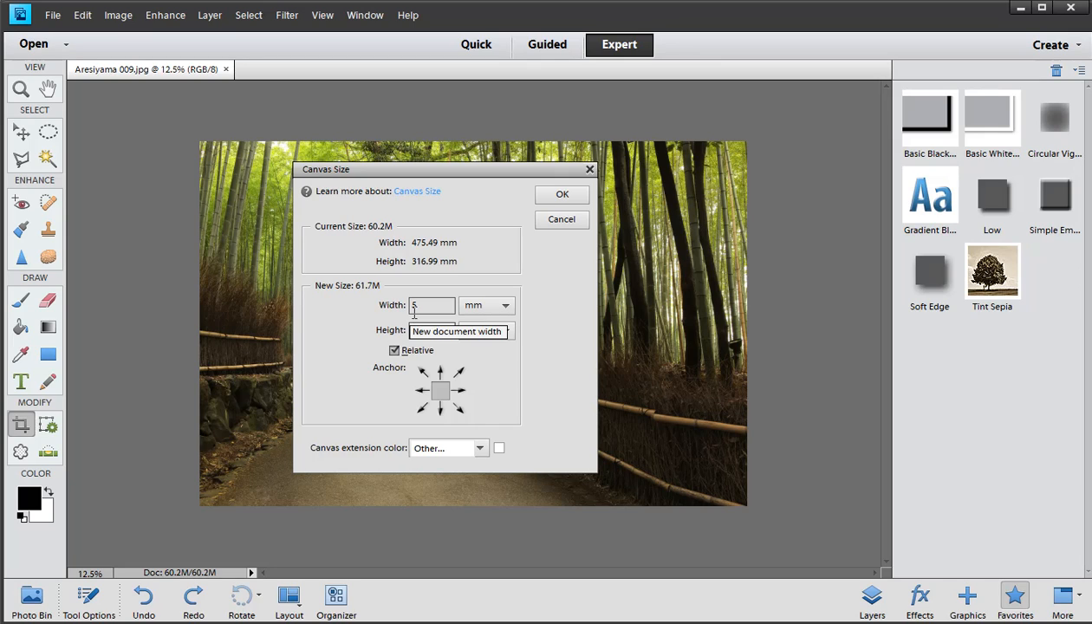
Step: Try other values, such as 4 and 8 mm, for the relative canvas width
drag(424, 308, 383, 306)
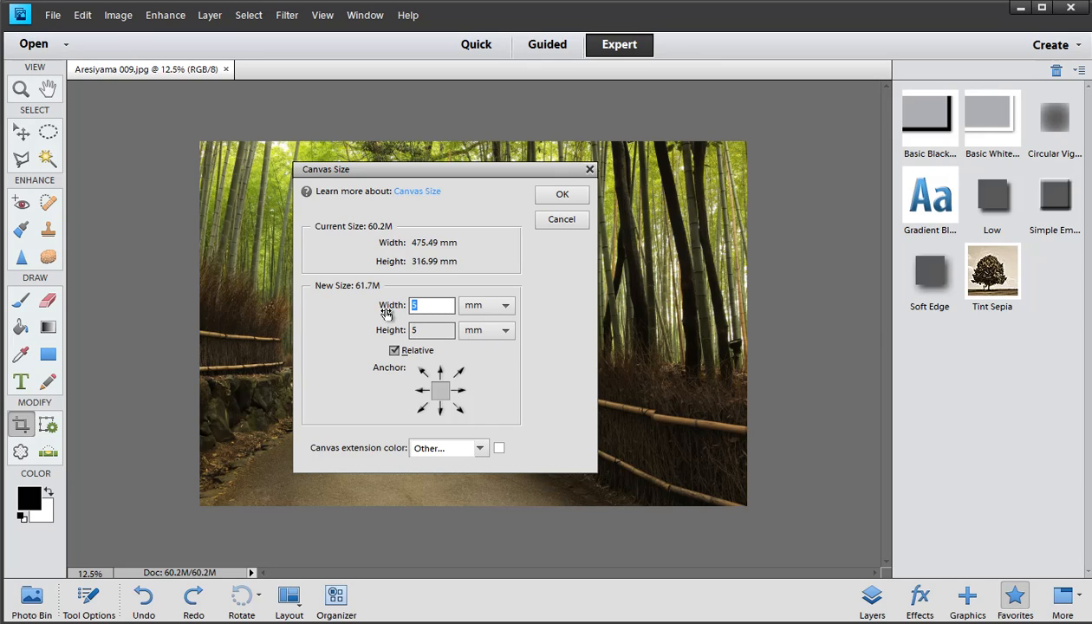
text(4)
click(390, 310)
mouse_move(391, 310)
mouse_down()
mouse_move(262, 304)
mouse_move(507, 308)
mouse_move(345, 307)
mouse_move(422, 308)
mouse_move(393, 309)
mouse_up()
click(393, 331)
Step: Set the relative canvas width to 5 mm to match the height and apply the white border
click(392, 306)
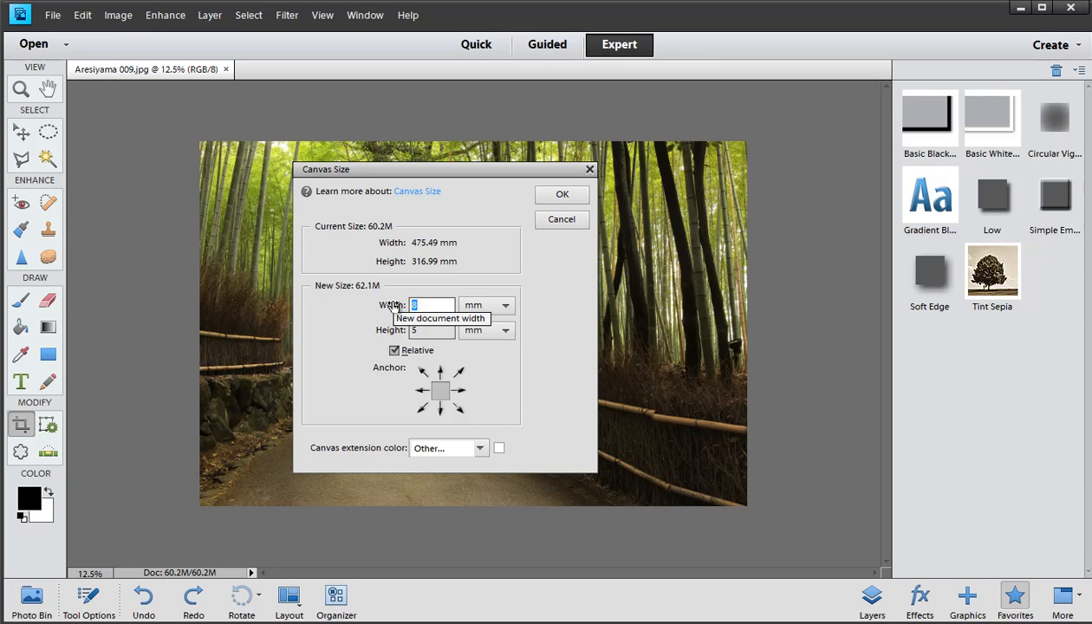
text(5)
click(390, 333)
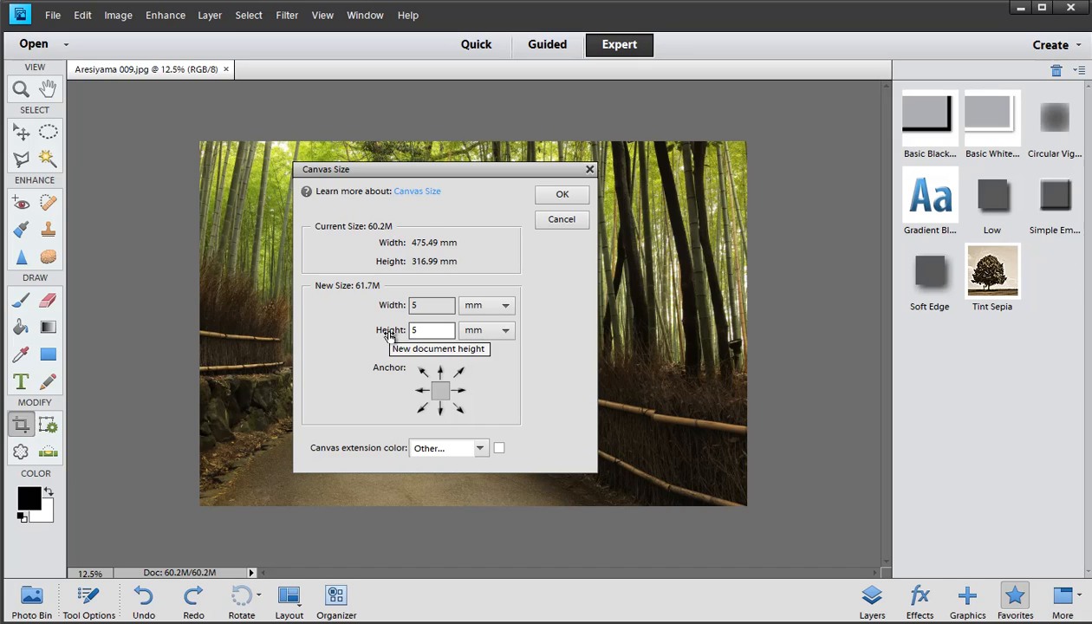
click(572, 198)
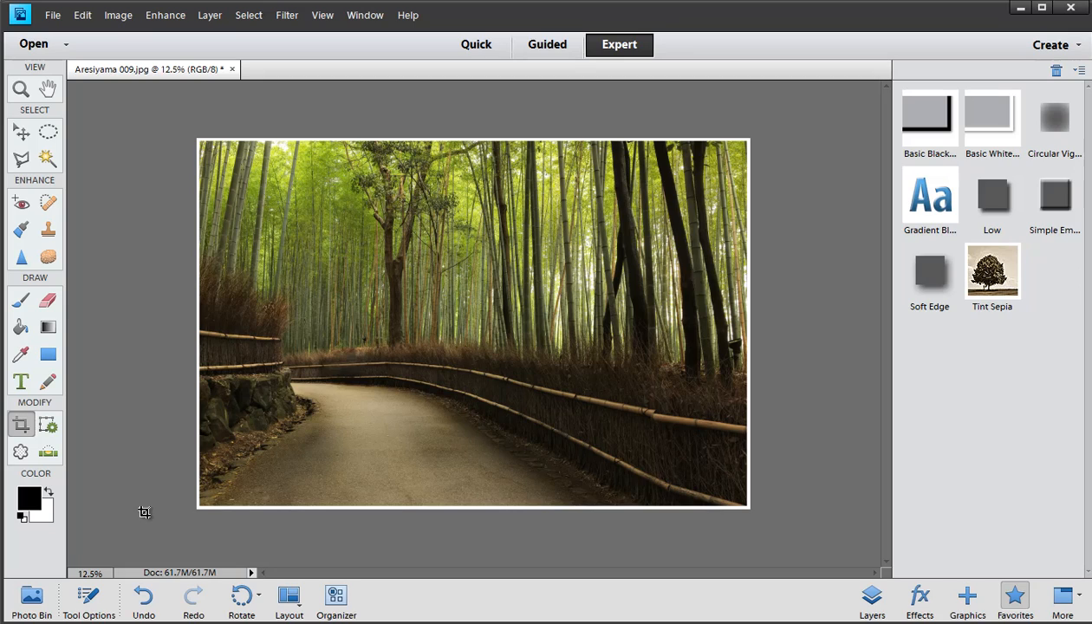
Step: Swap the foreground and background colors repeatedly, finishing with white as foreground and black as background
click(50, 494)
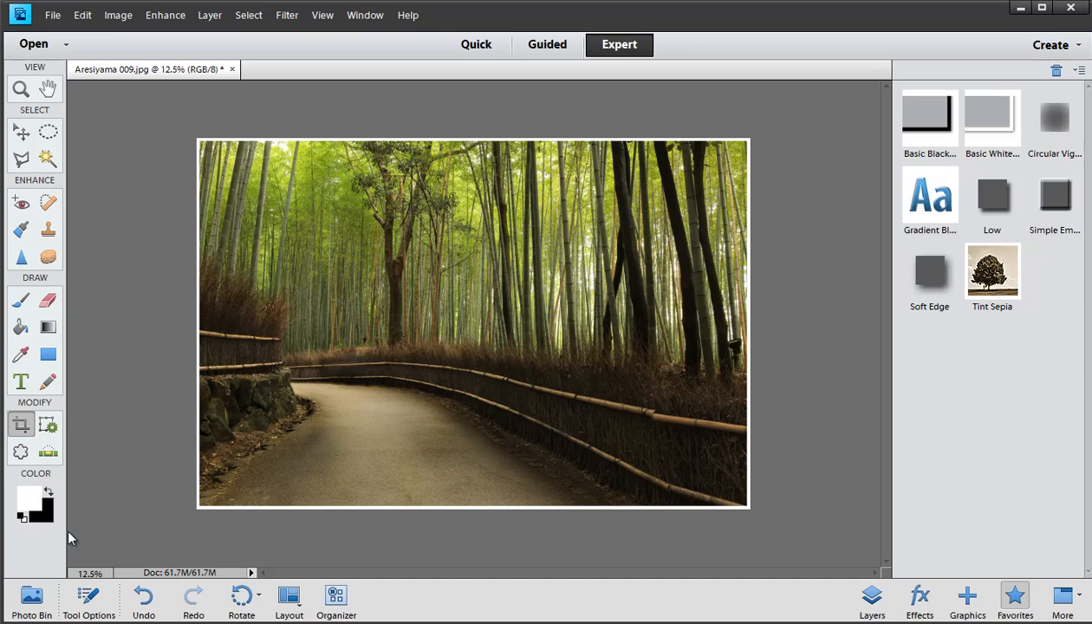
key(x)
key(x)
key(x)
key(x)
Step: Try extending the canvas by 1 cm in width and height with the white custom color, and undo it
click(119, 16)
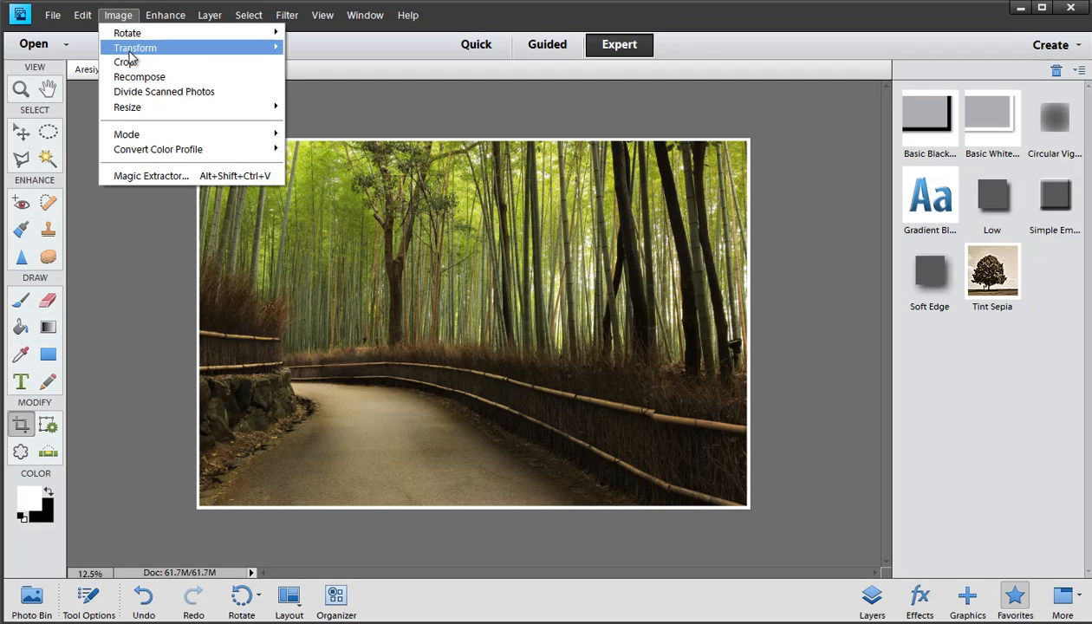
mouse_move(141, 108)
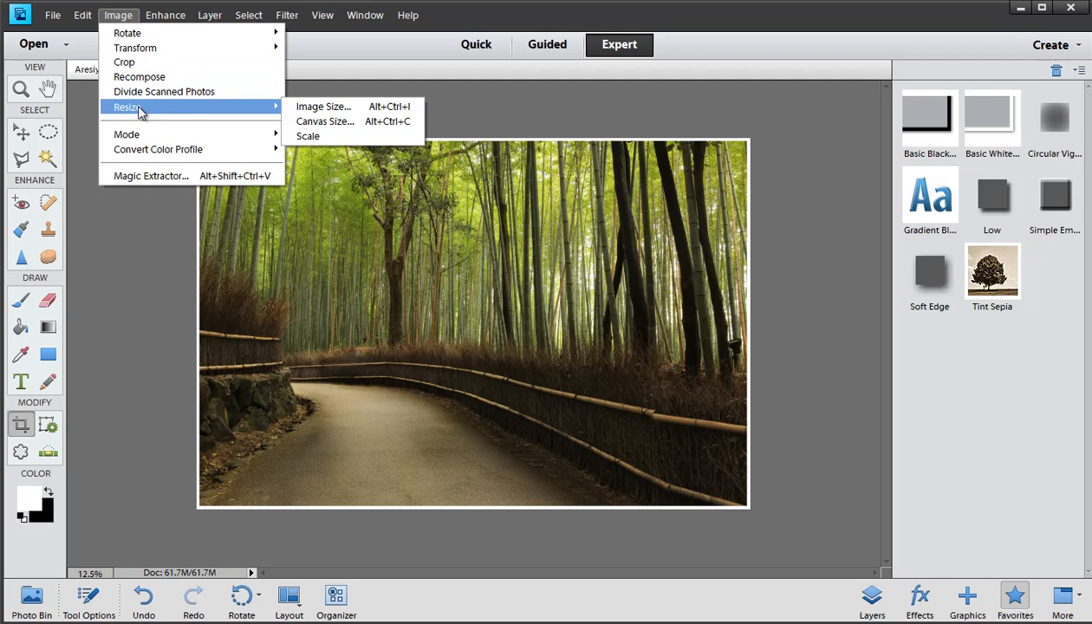
click(323, 122)
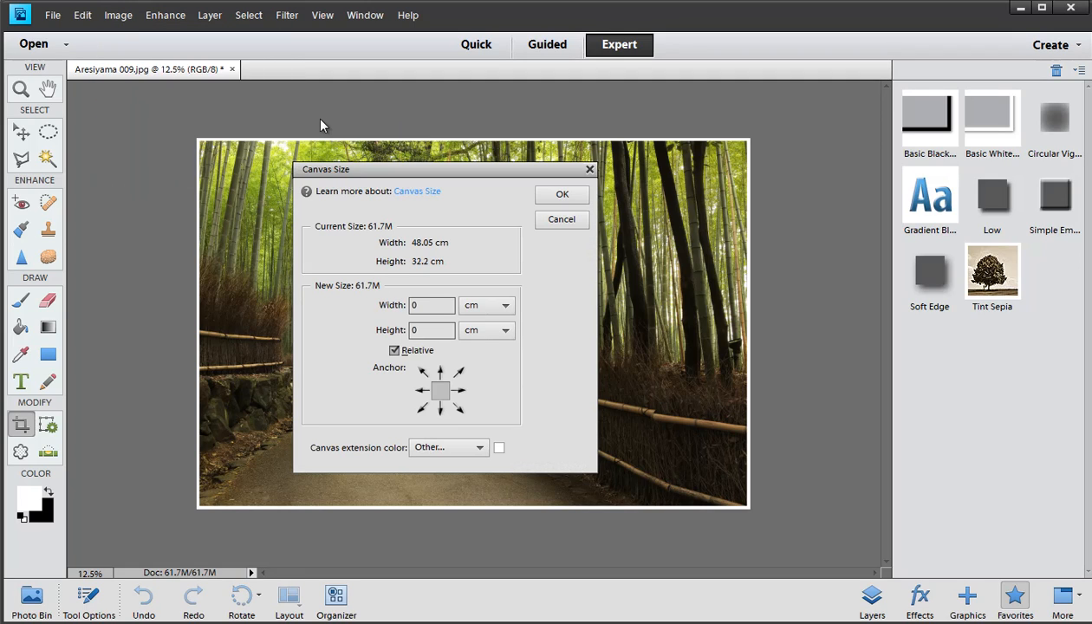
click(435, 338)
click(387, 332)
text(1)
click(388, 307)
text(1)
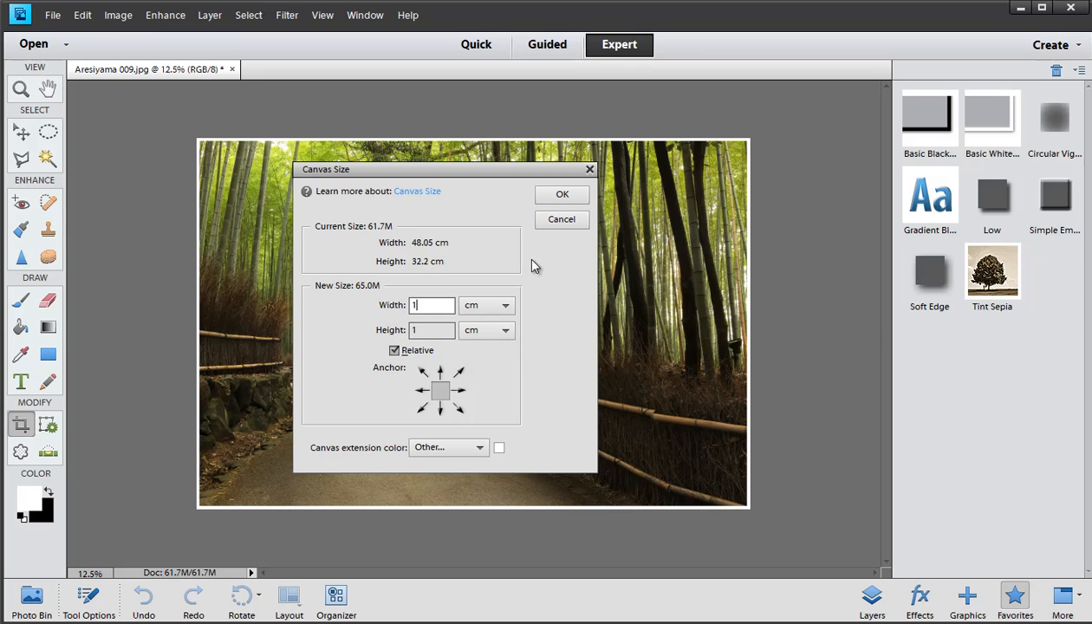
click(560, 194)
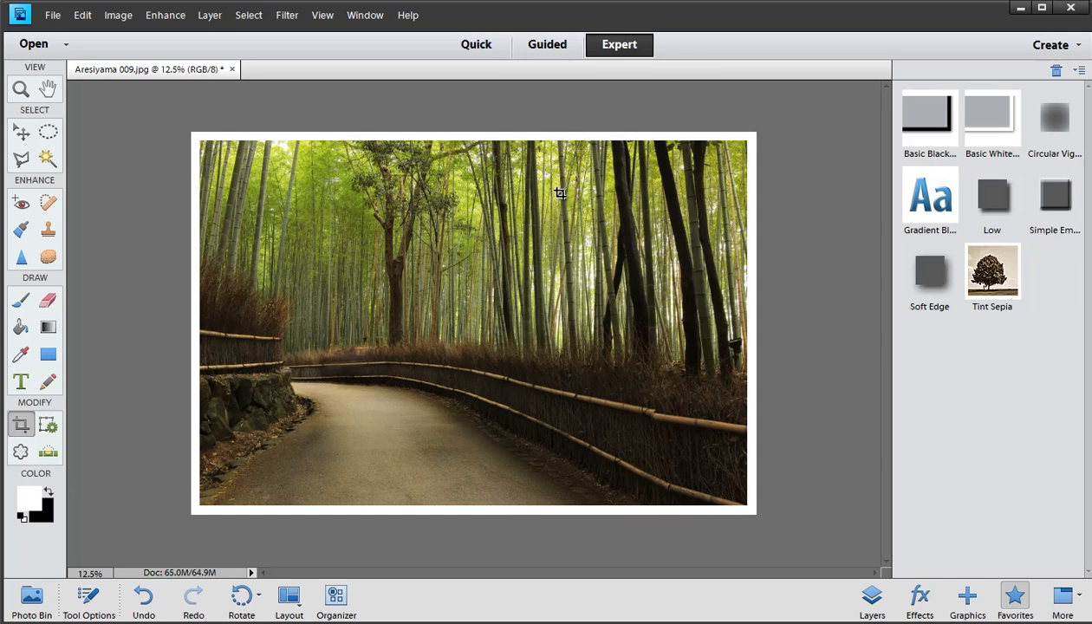
key(ctrl+z)
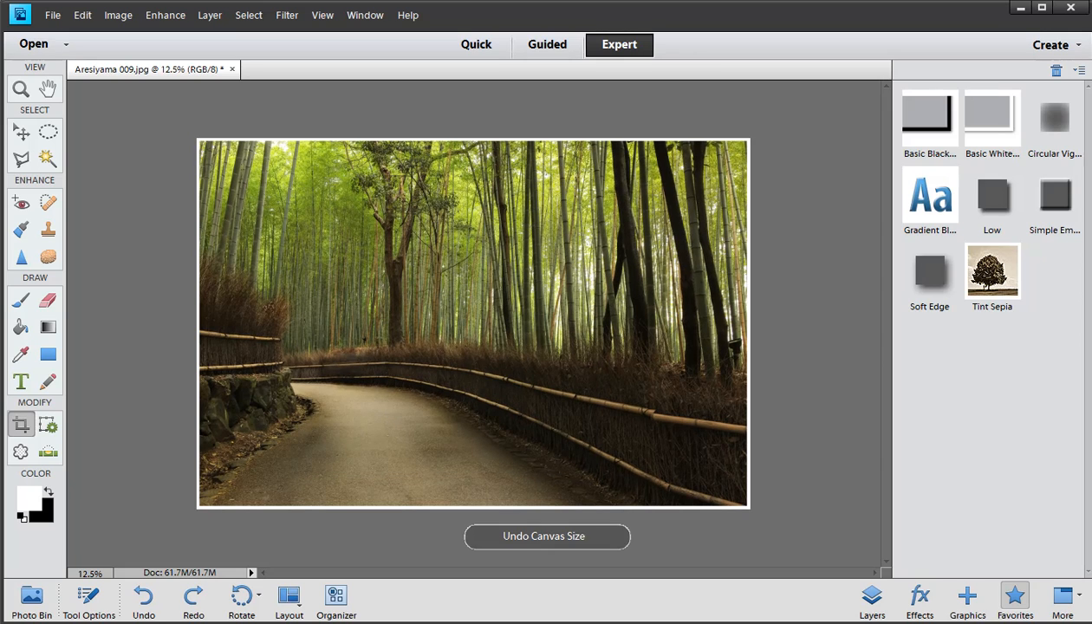
Step: Add a black border around the thin white one by extending the canvas 1 cm in relative width and height
click(118, 15)
mouse_move(260, 106)
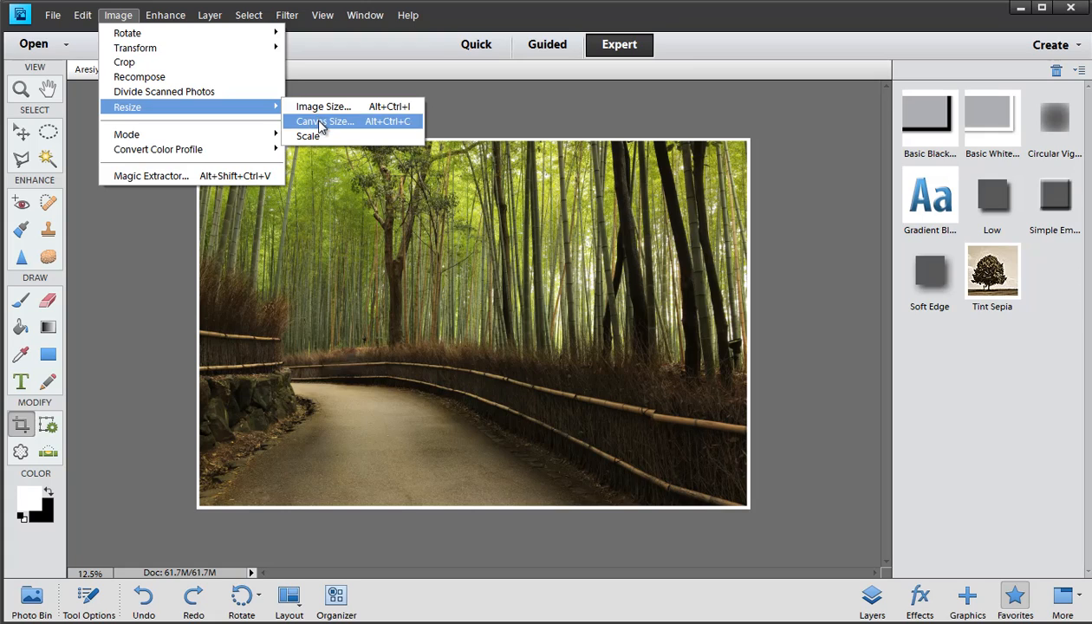
click(320, 124)
click(460, 449)
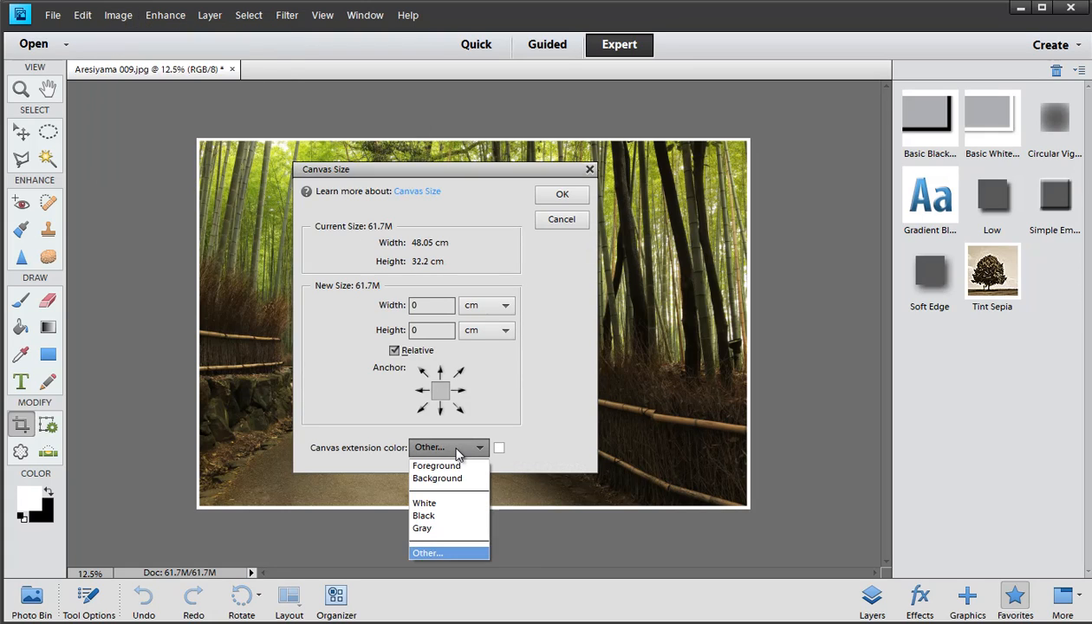
click(447, 518)
click(395, 310)
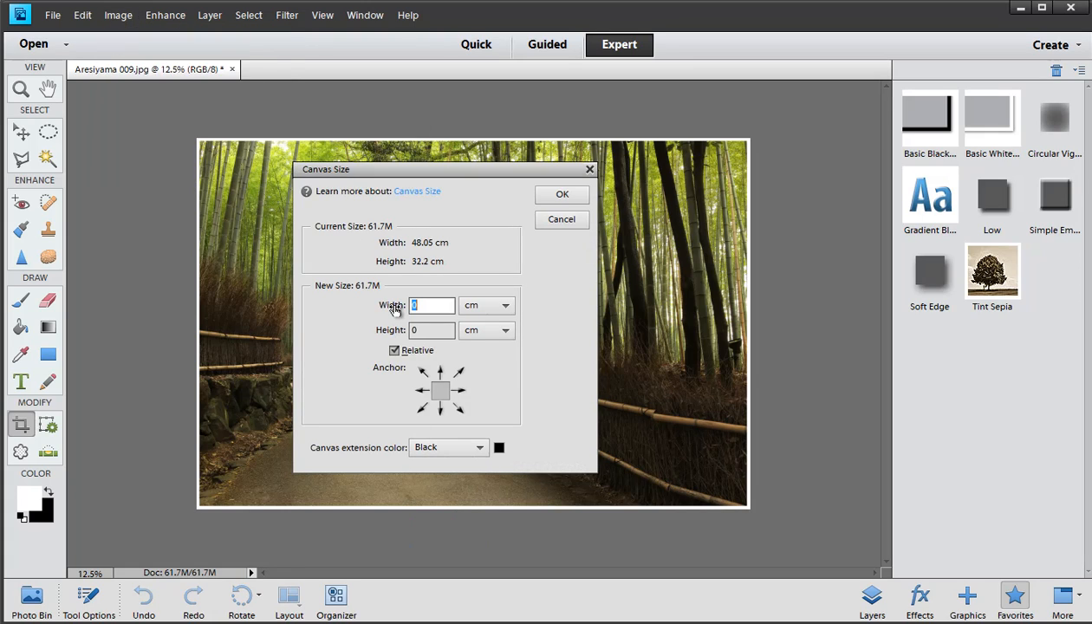
text(1)
click(392, 333)
text(1)
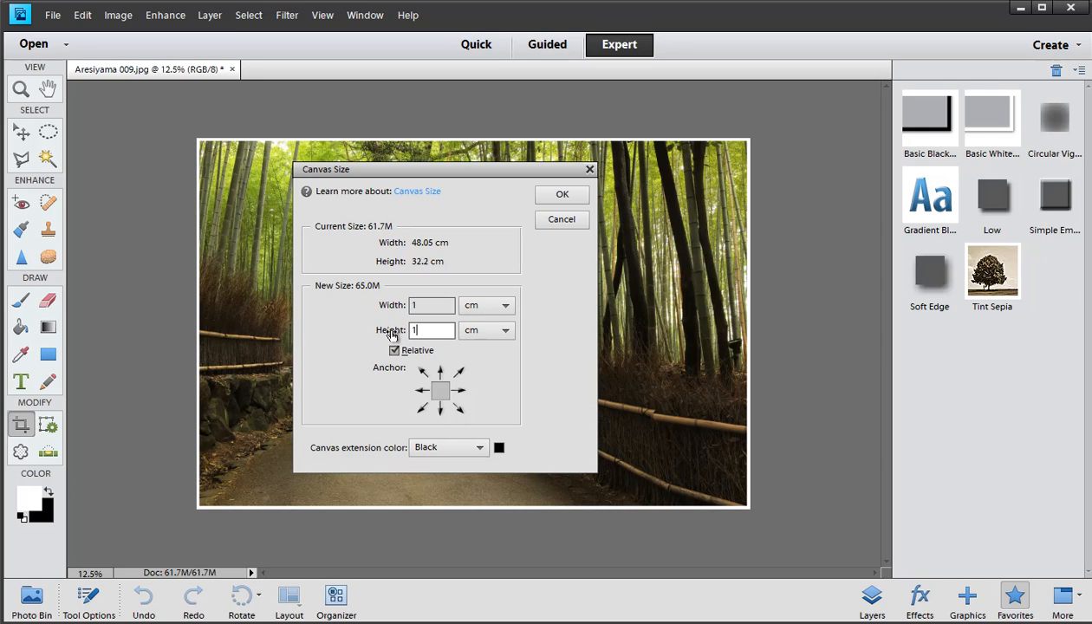
click(561, 197)
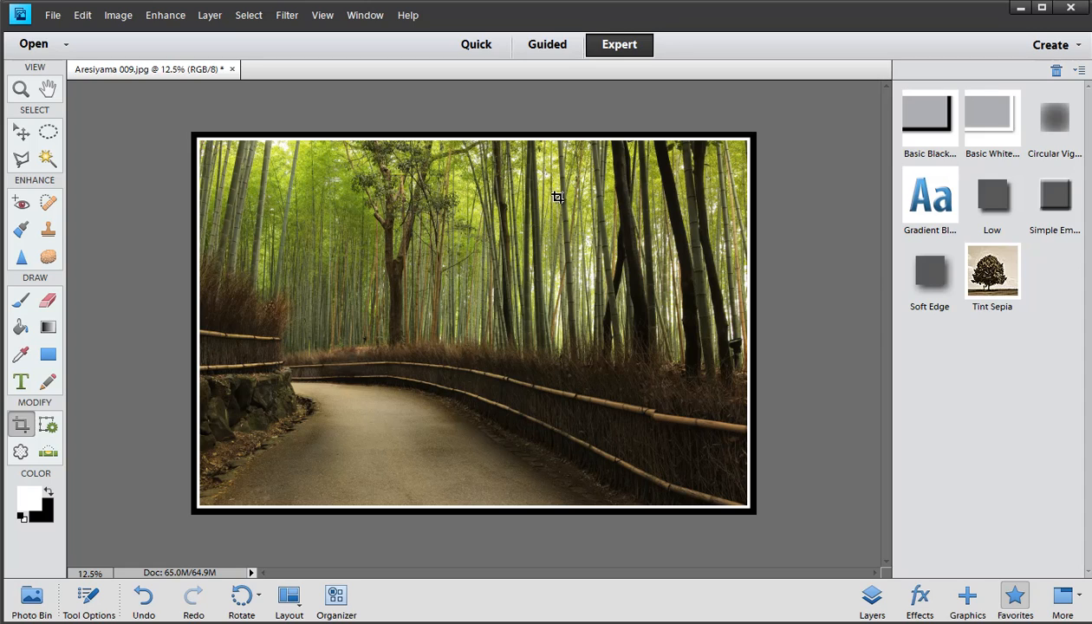
Step: Add an outer white border by extending the canvas 3 cm in relative width and height with the White extension color
click(118, 15)
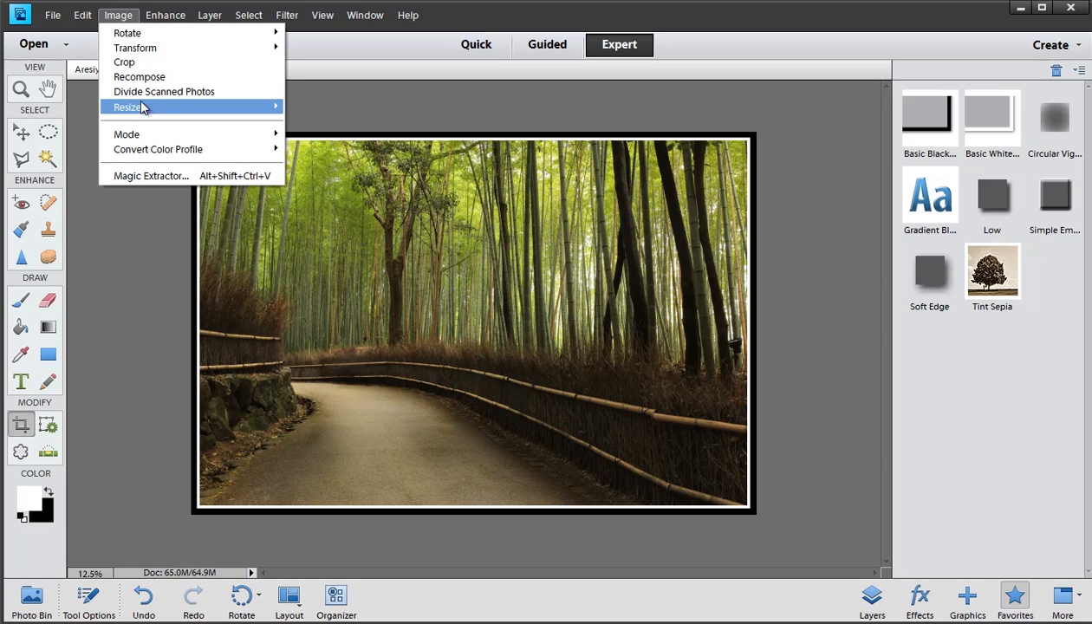
mouse_move(143, 107)
click(322, 123)
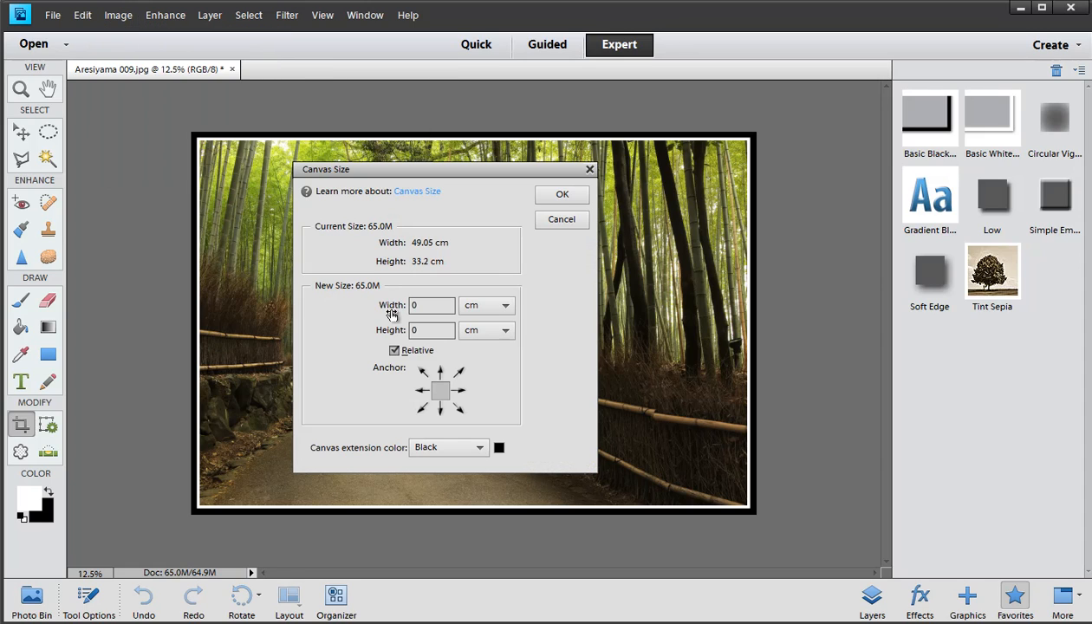
click(429, 448)
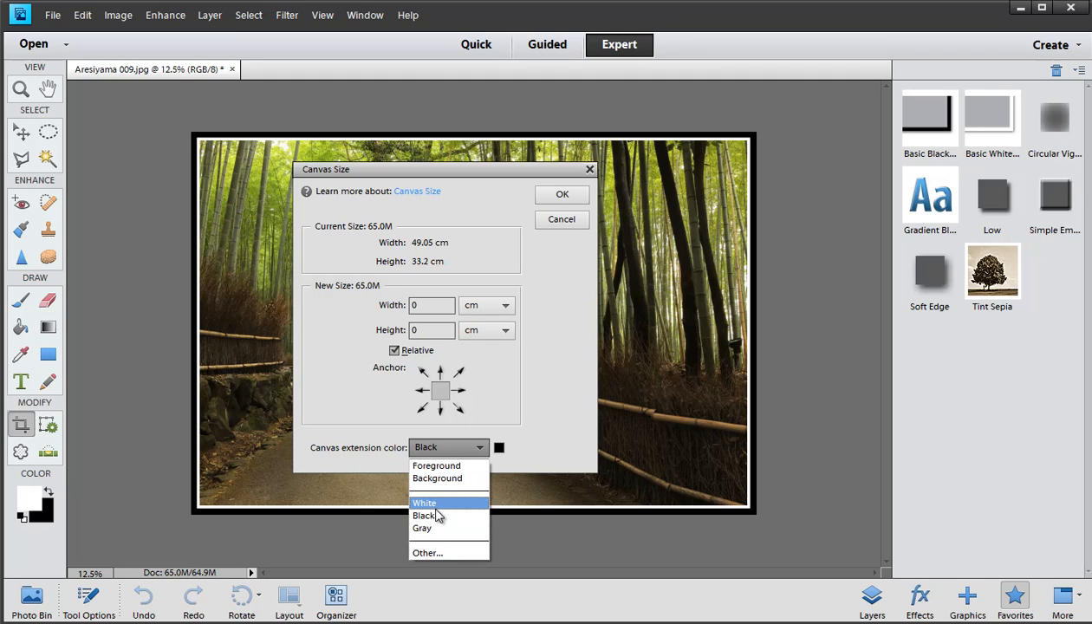
click(425, 503)
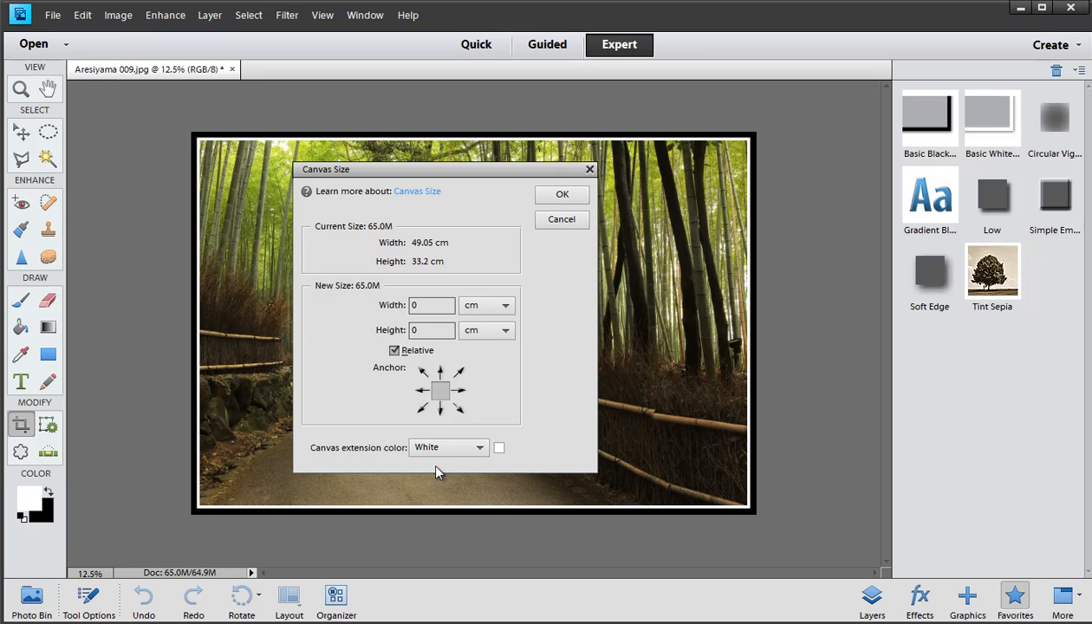
double_click(421, 305)
text(3)
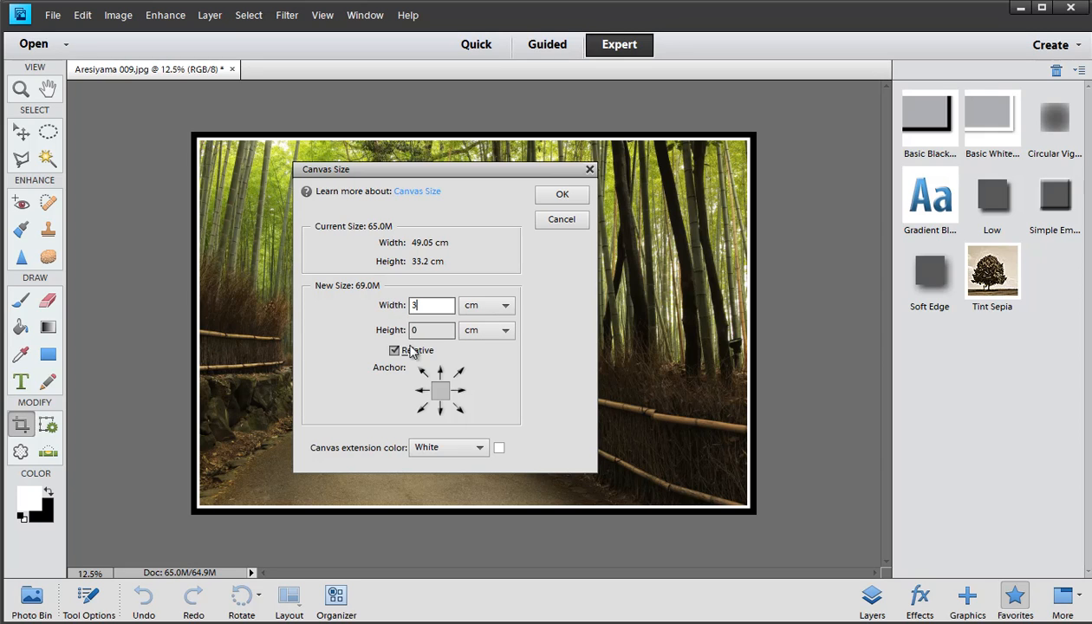
click(425, 331)
text(3)
click(560, 193)
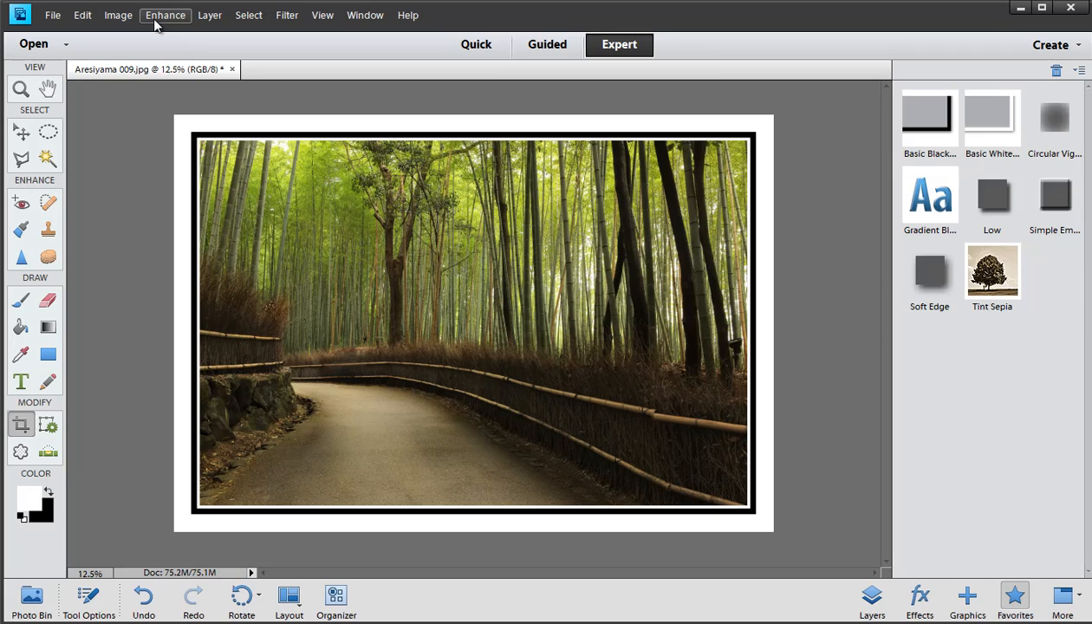
Step: Open the Canvas Size settings again, move the dialog aside to reveal the photo, and switch the new size units to mm
click(118, 15)
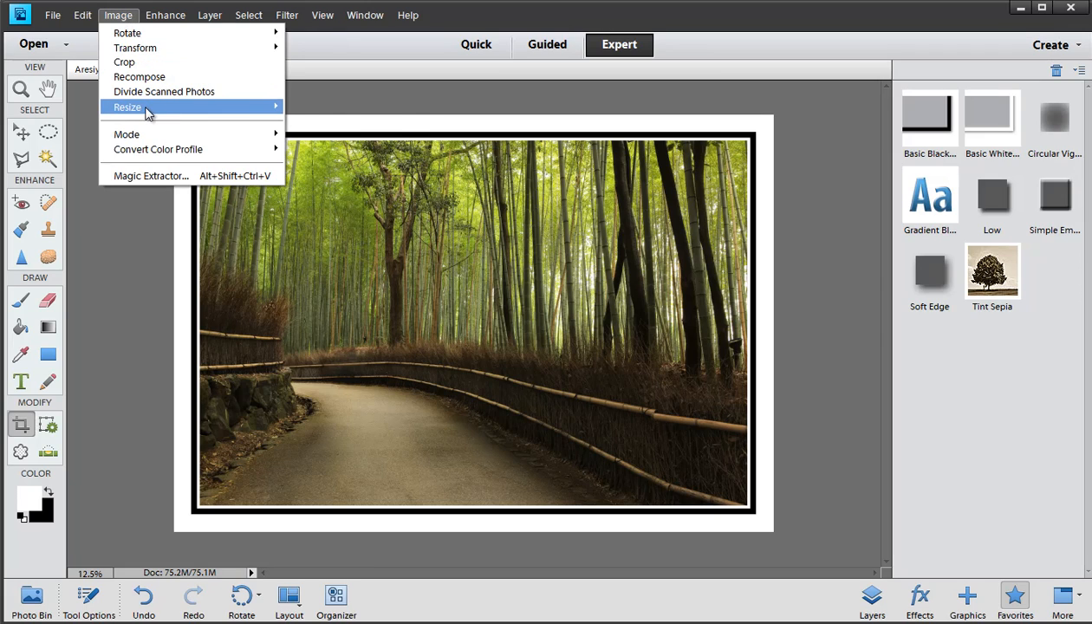
mouse_move(147, 108)
click(333, 121)
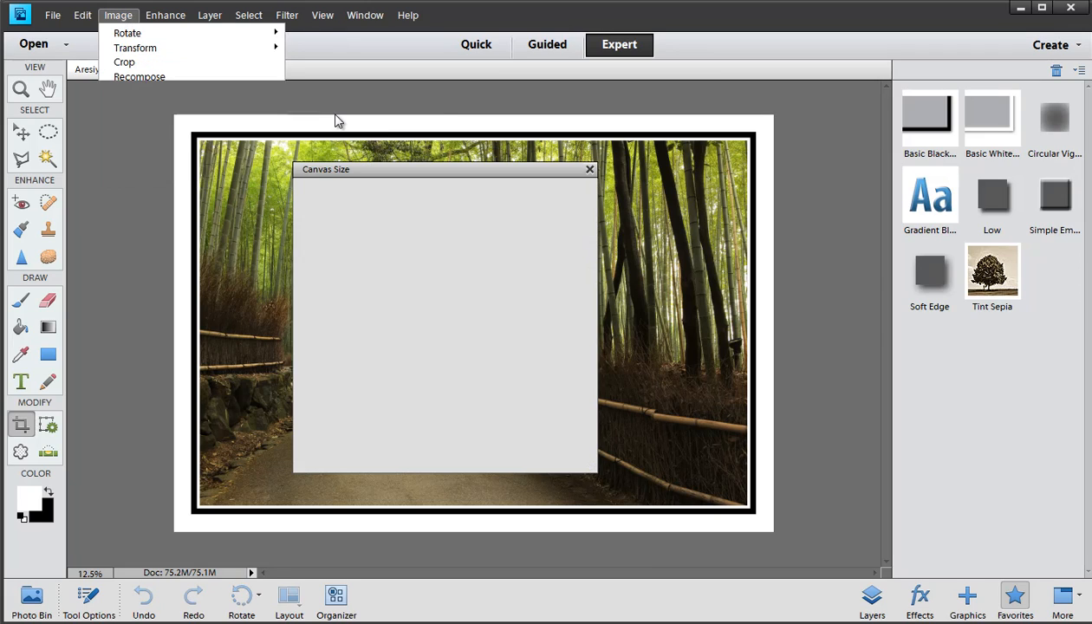
drag(409, 170, 566, 160)
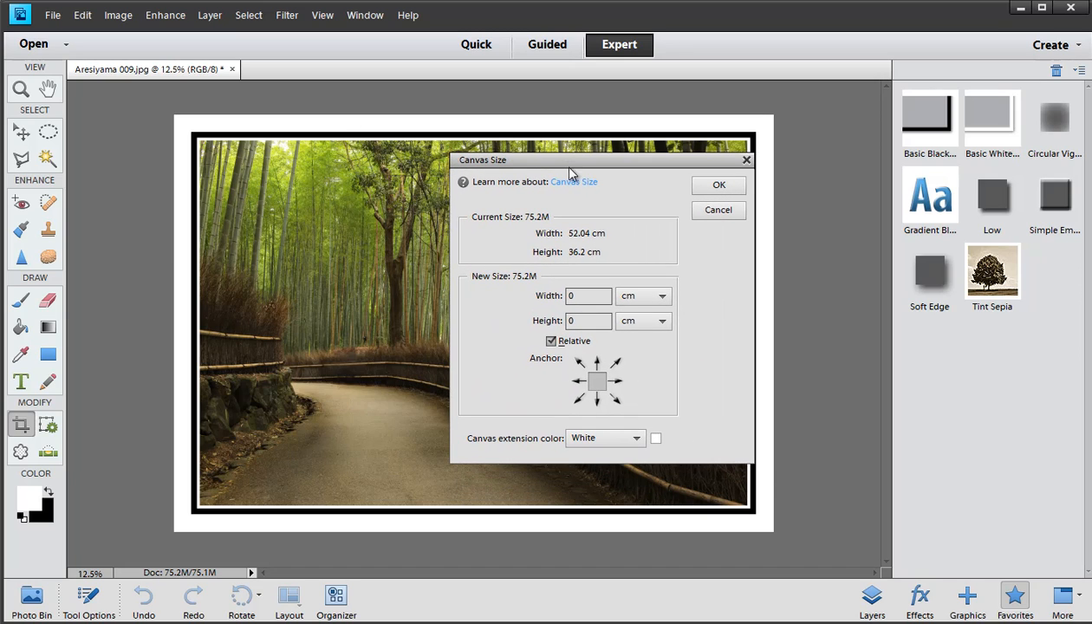
click(645, 300)
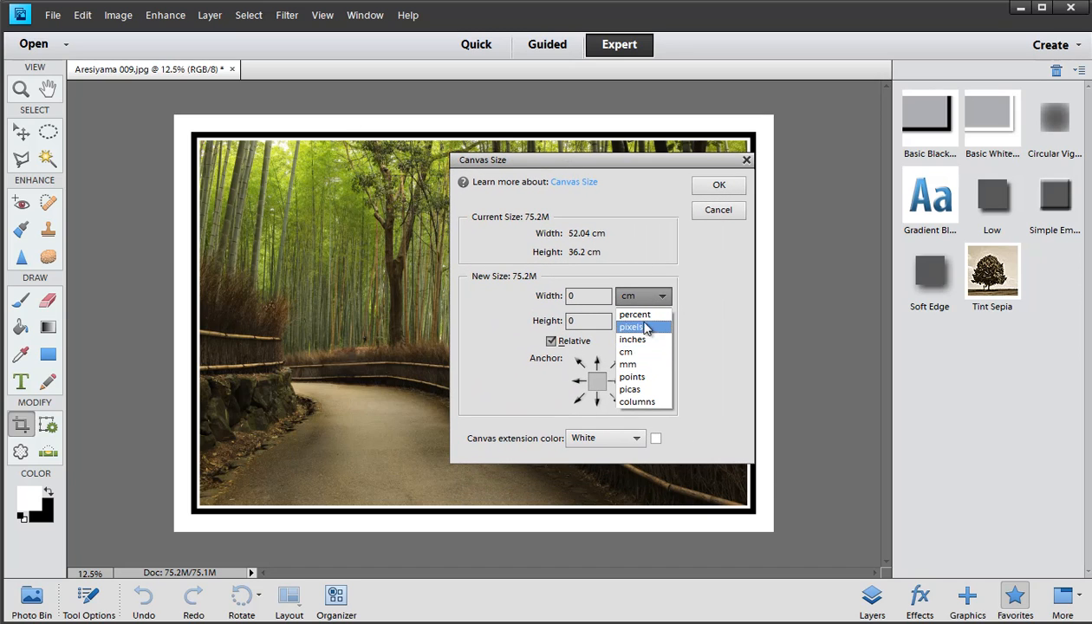
click(639, 364)
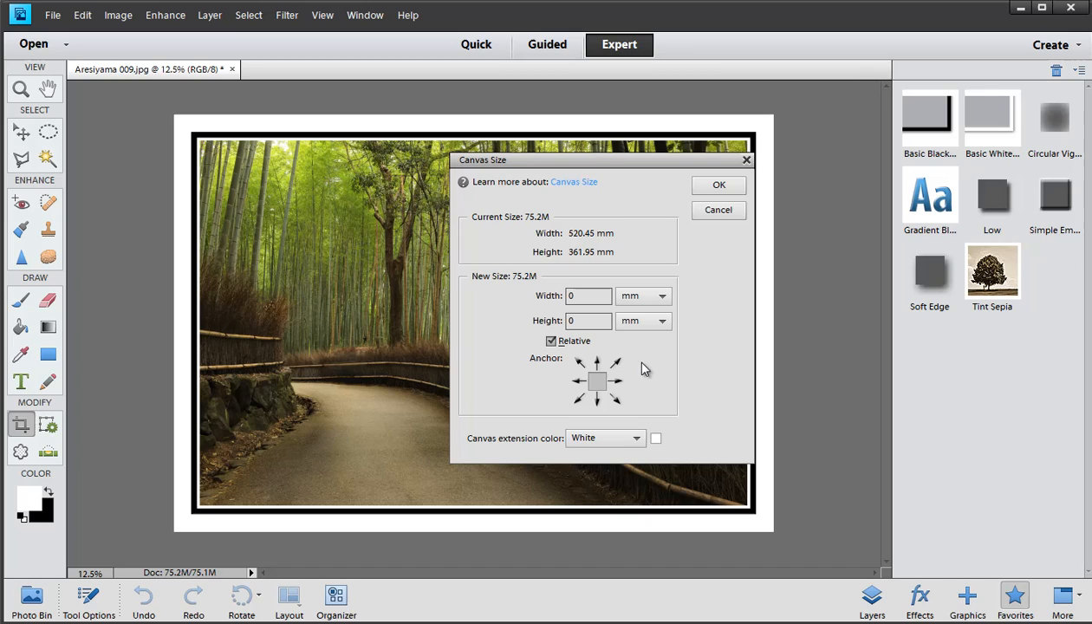
Step: Enter a relative canvas increase of 3 mm for both width and height
click(544, 297)
text(3)
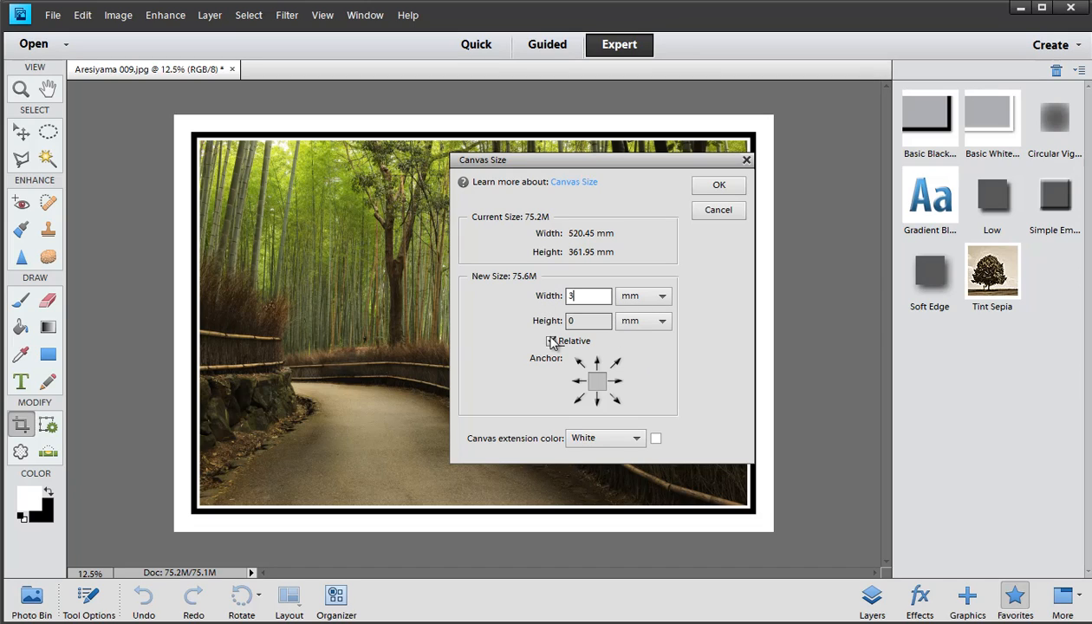
click(544, 319)
text(3)
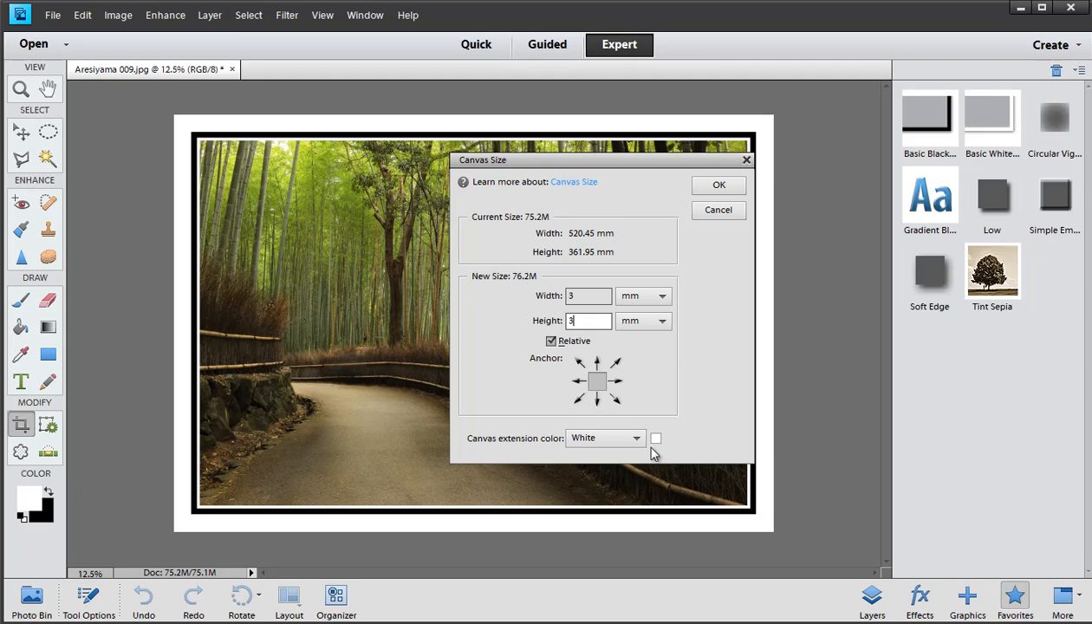
Step: Open the color picker for a custom canvas extension color and move it aside to uncover the photo
click(596, 446)
click(592, 446)
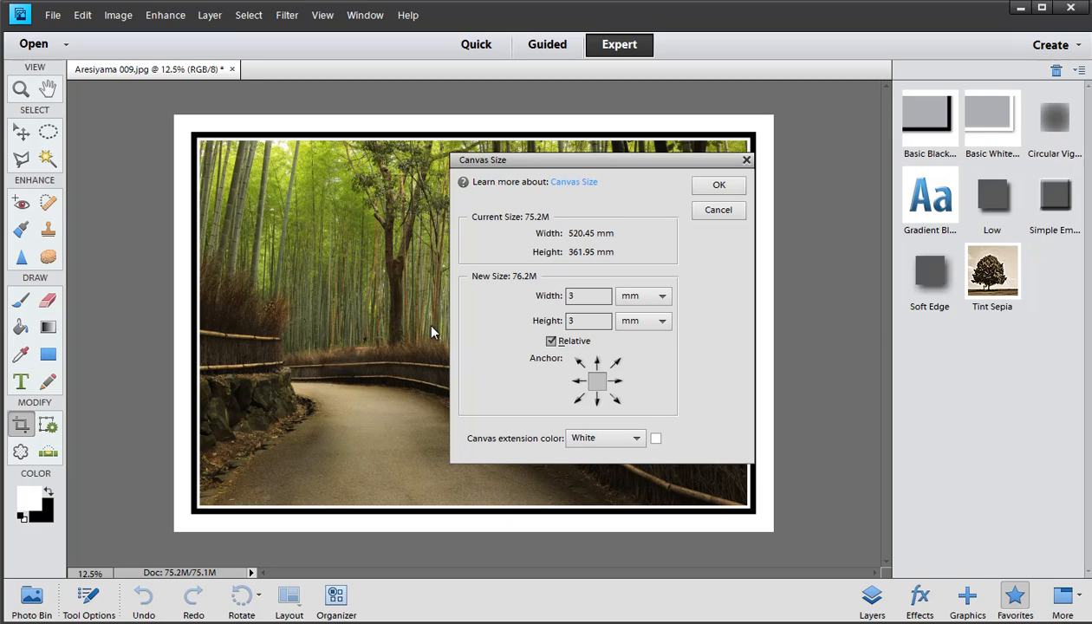
click(656, 441)
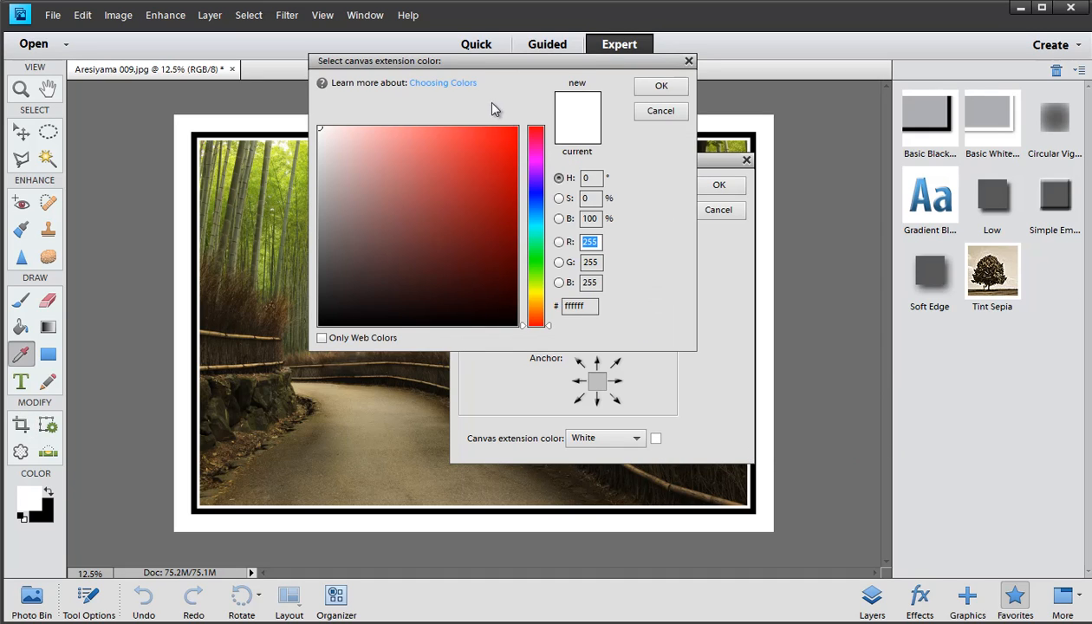
drag(475, 61, 635, 204)
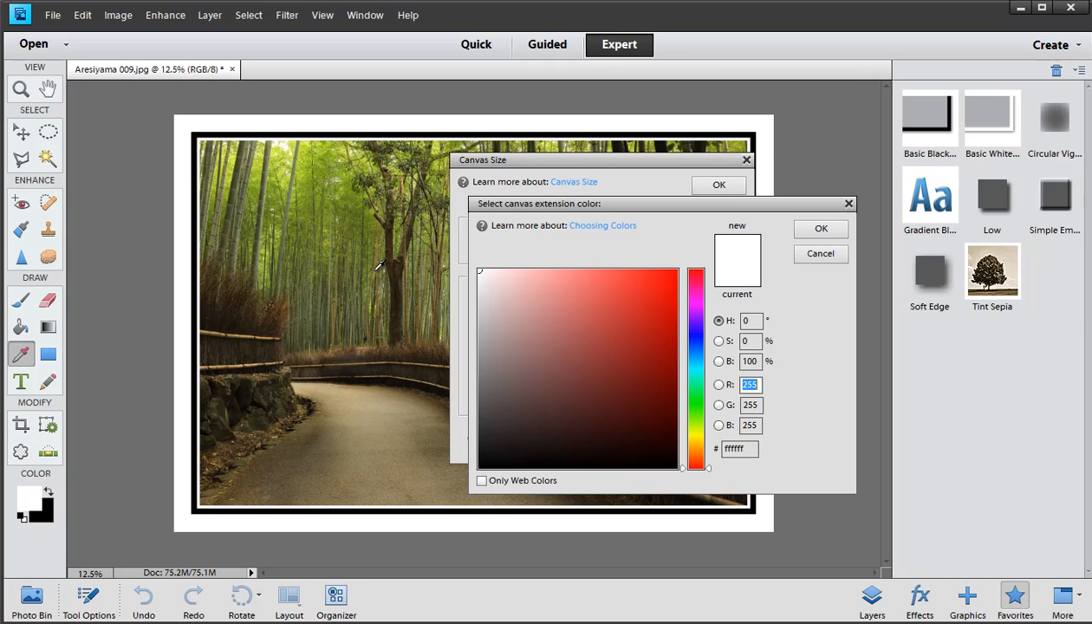
Step: Sample golden brown #927742 from a bamboo stalk in the photo as the extension color and apply the canvas extension
key(ctrl+equal)
key(ctrl+equal)
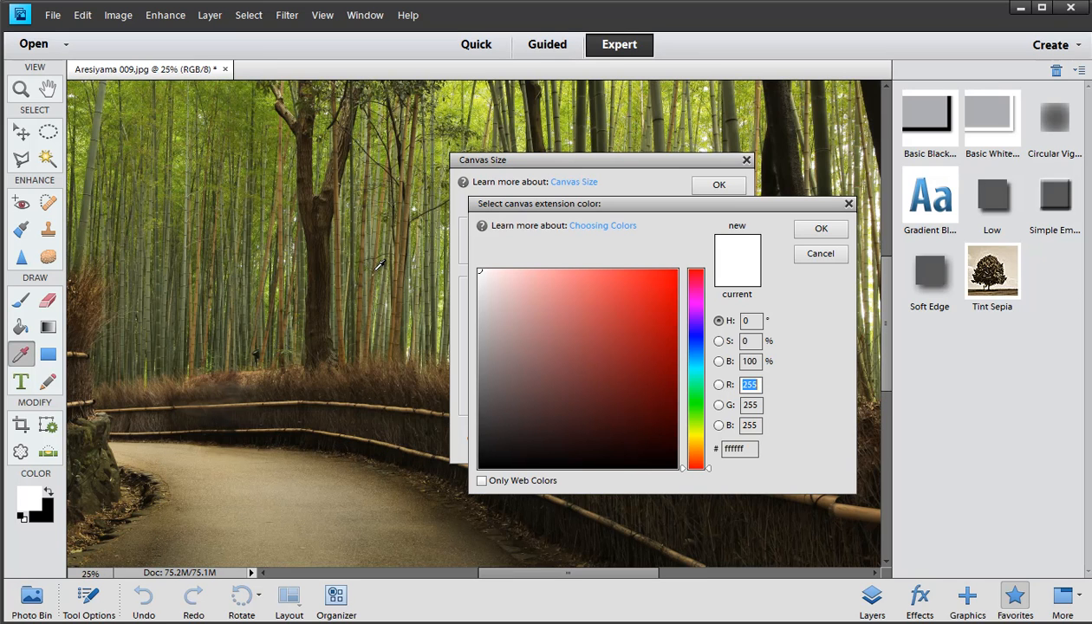
key(ctrl+equal)
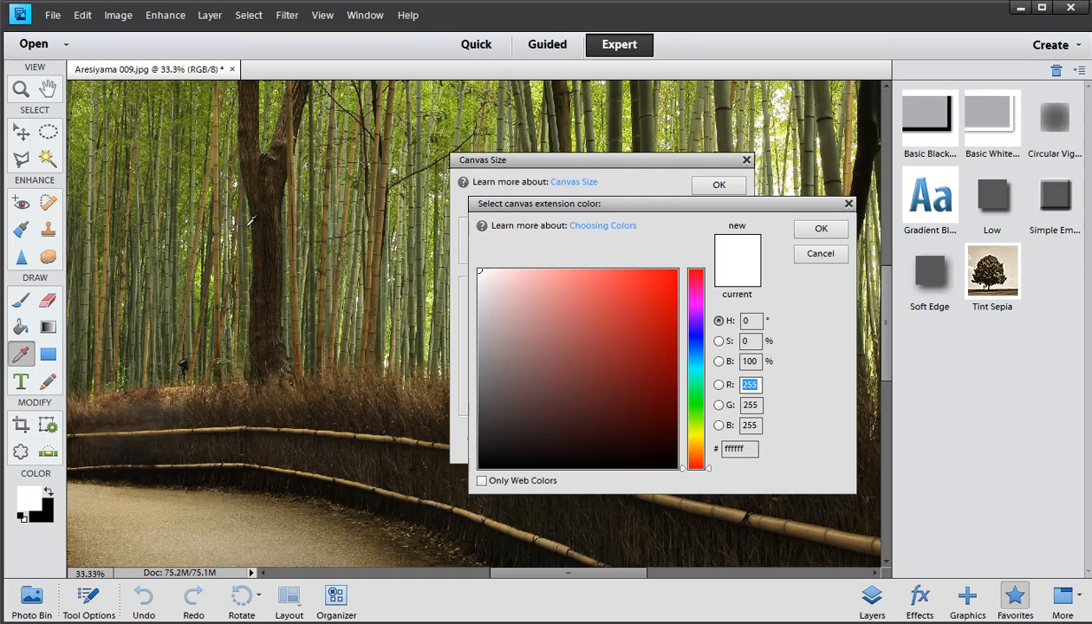
click(221, 166)
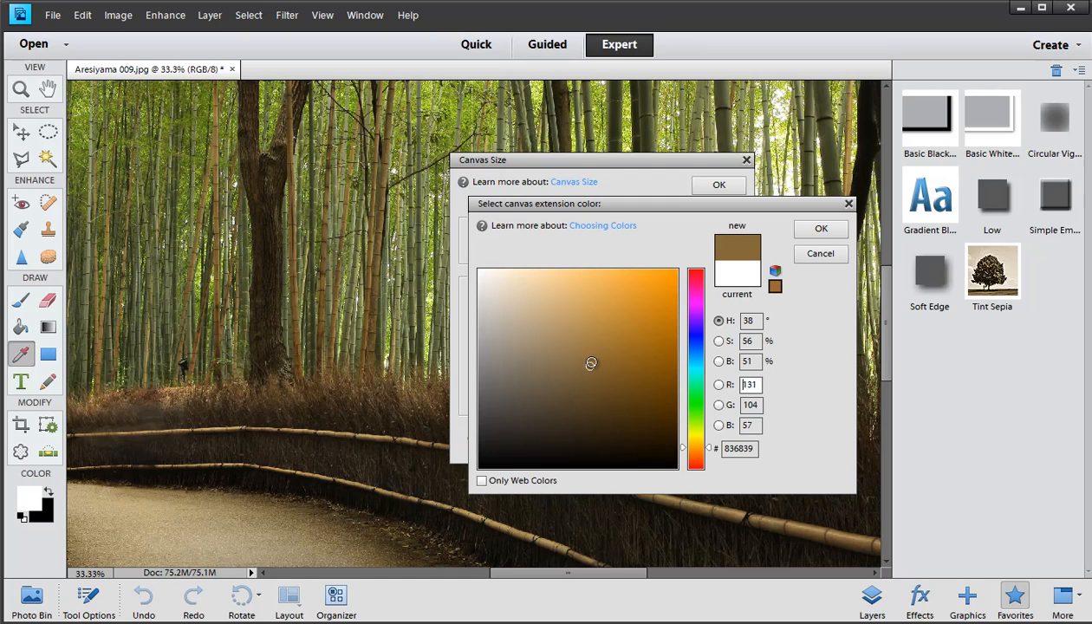
click(215, 149)
click(218, 135)
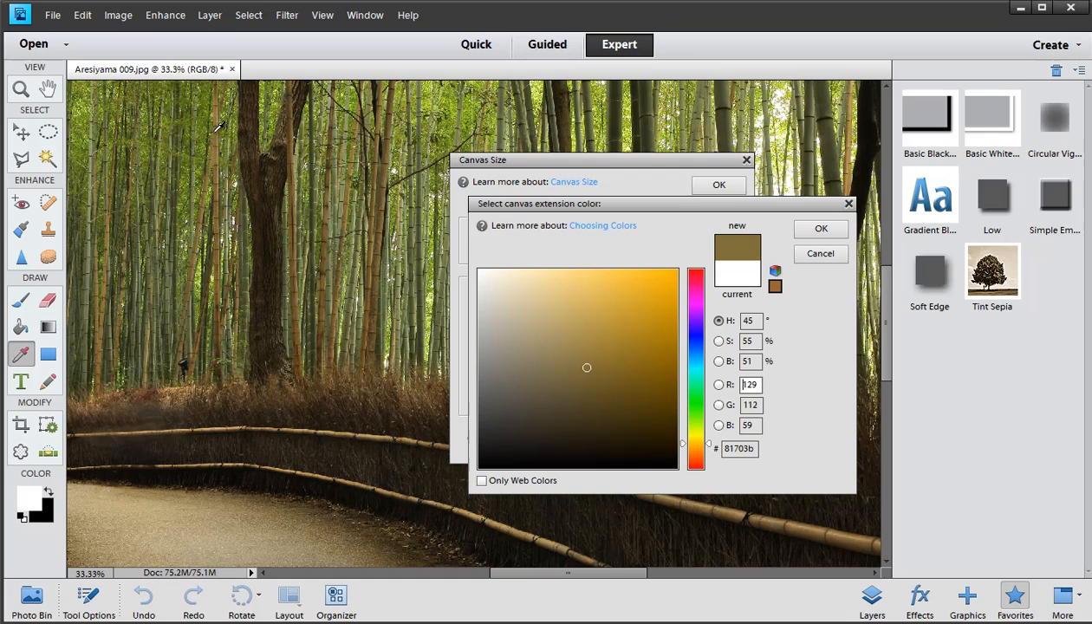
click(216, 117)
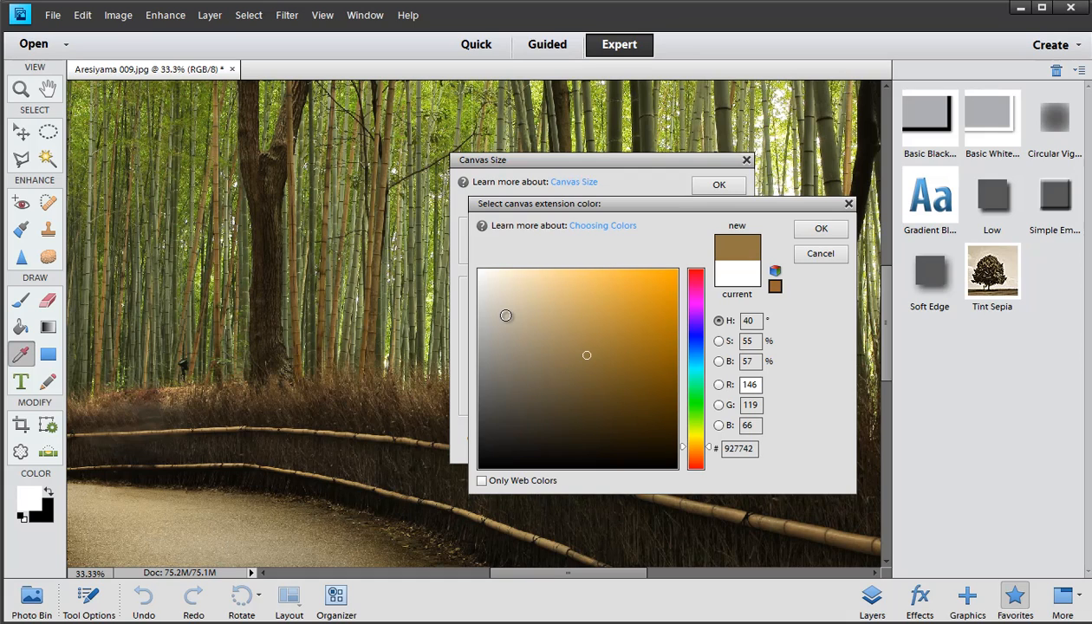
click(821, 230)
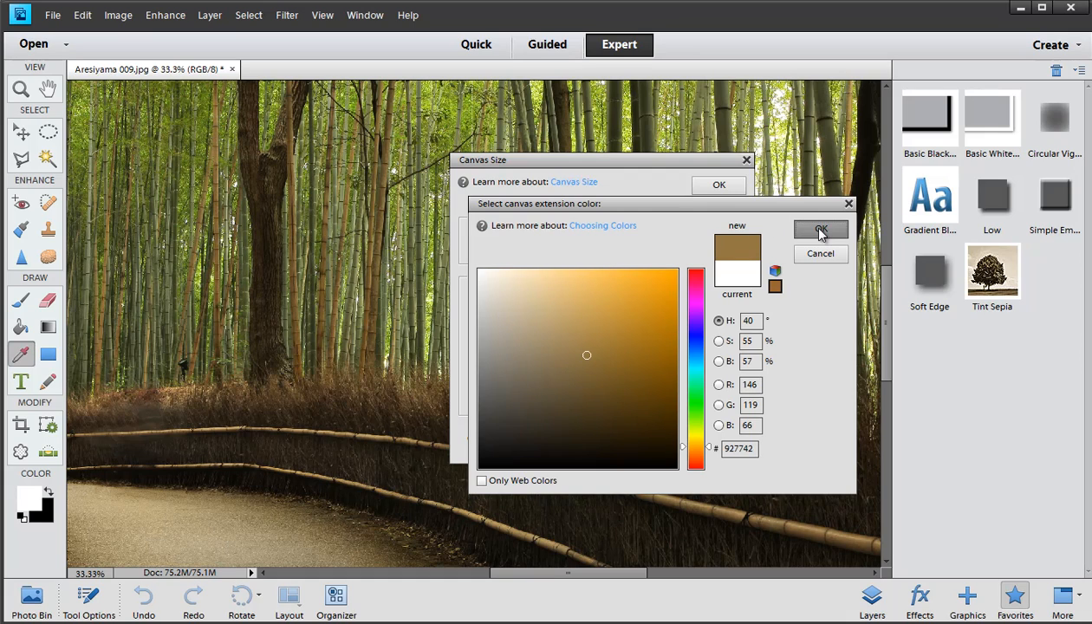
click(719, 187)
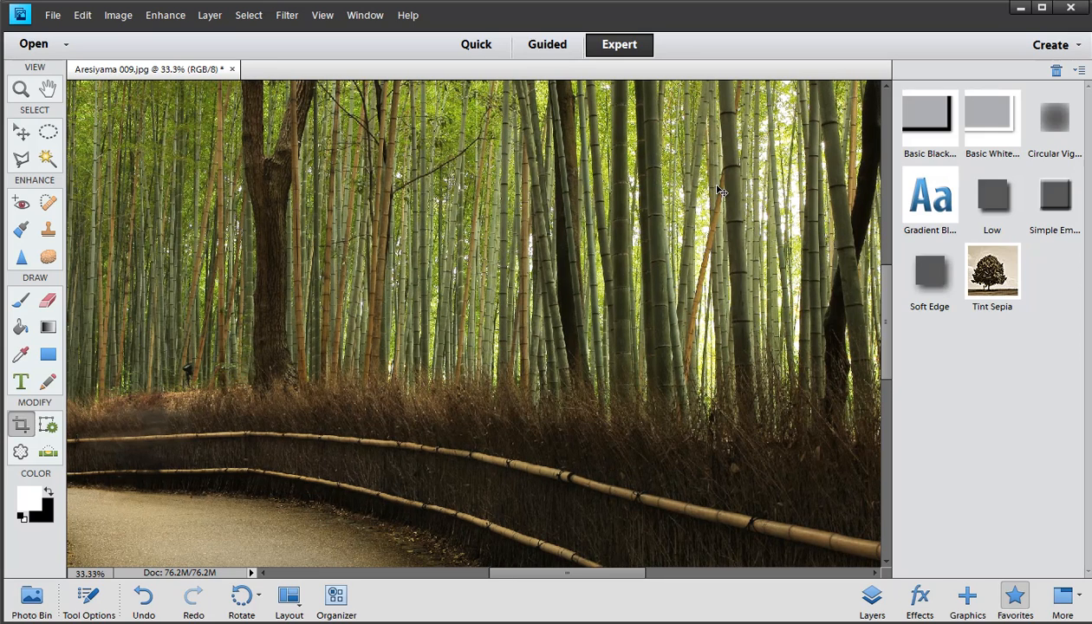
key(ctrl+0)
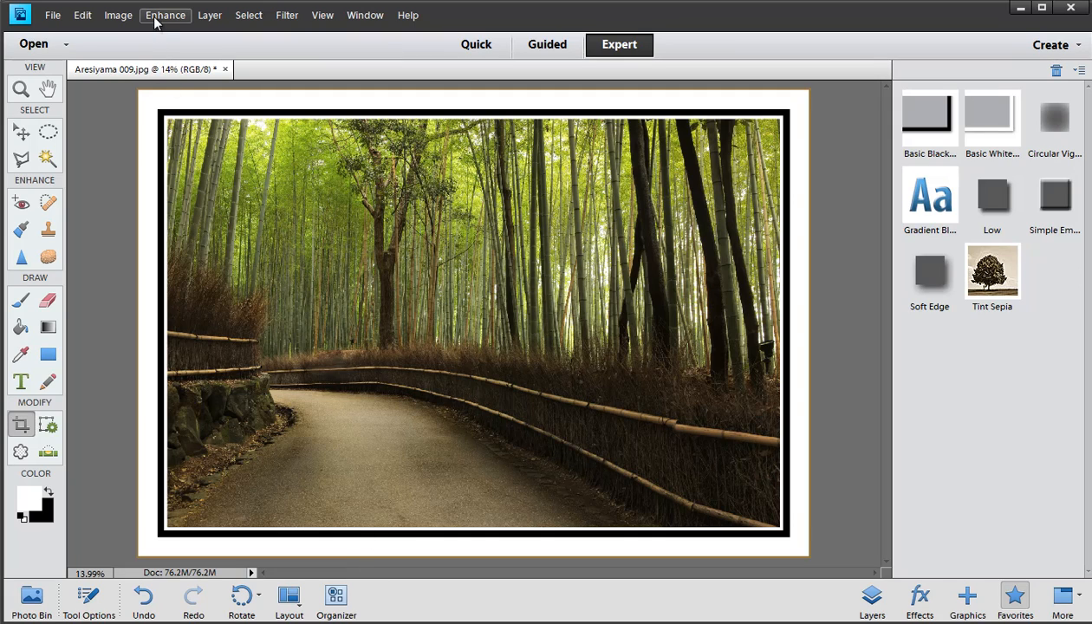
Step: Add a white border outside the thin brown line by extending the canvas 4 cm in relative width and height
click(122, 15)
mouse_move(150, 107)
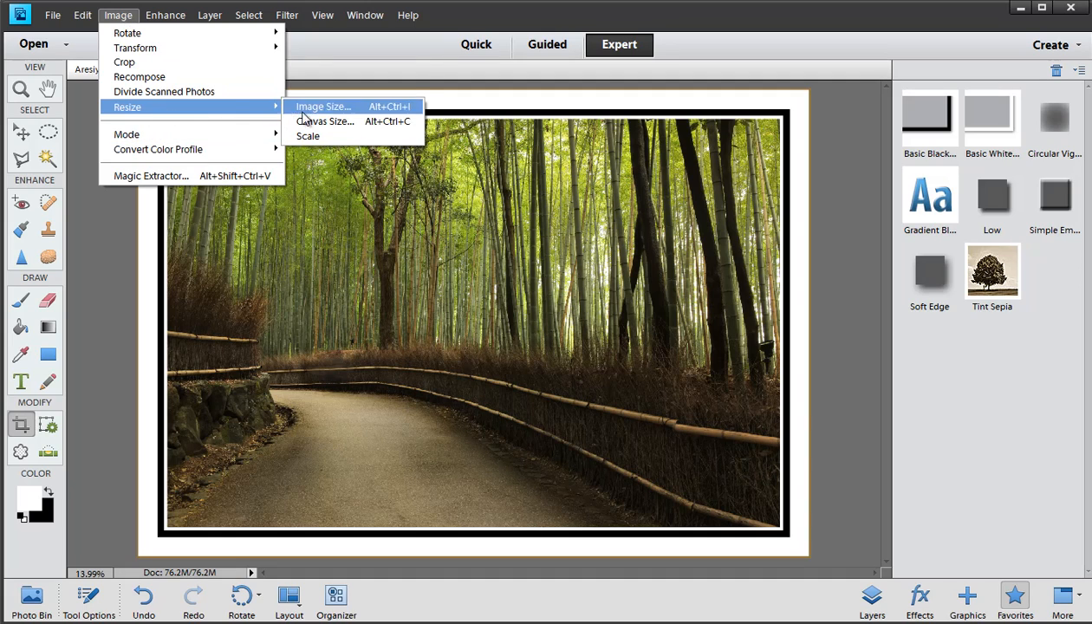
click(330, 119)
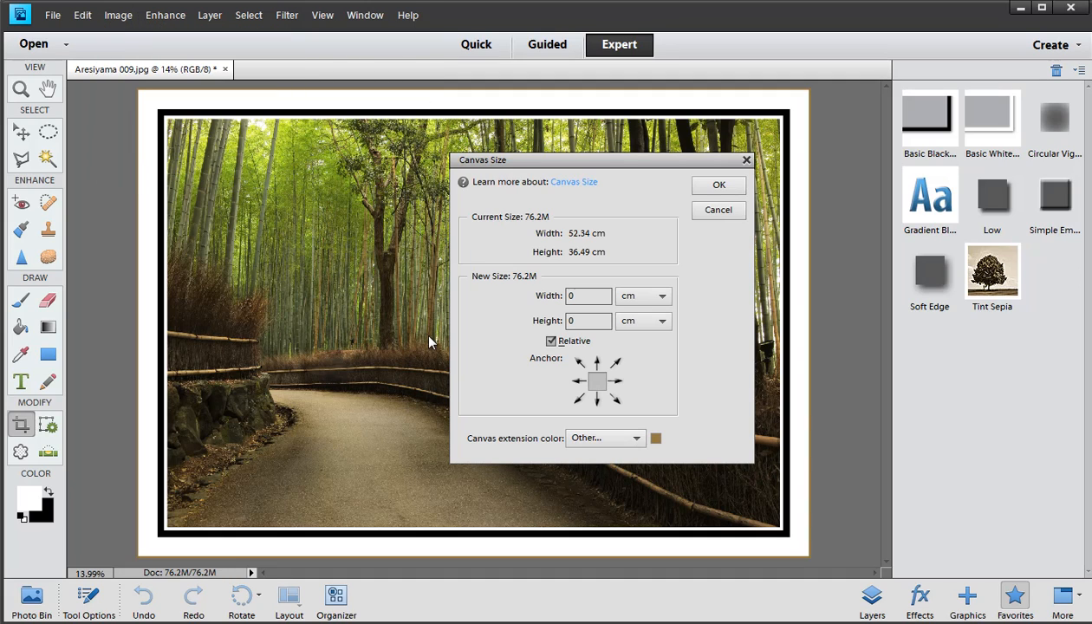
click(611, 439)
click(601, 493)
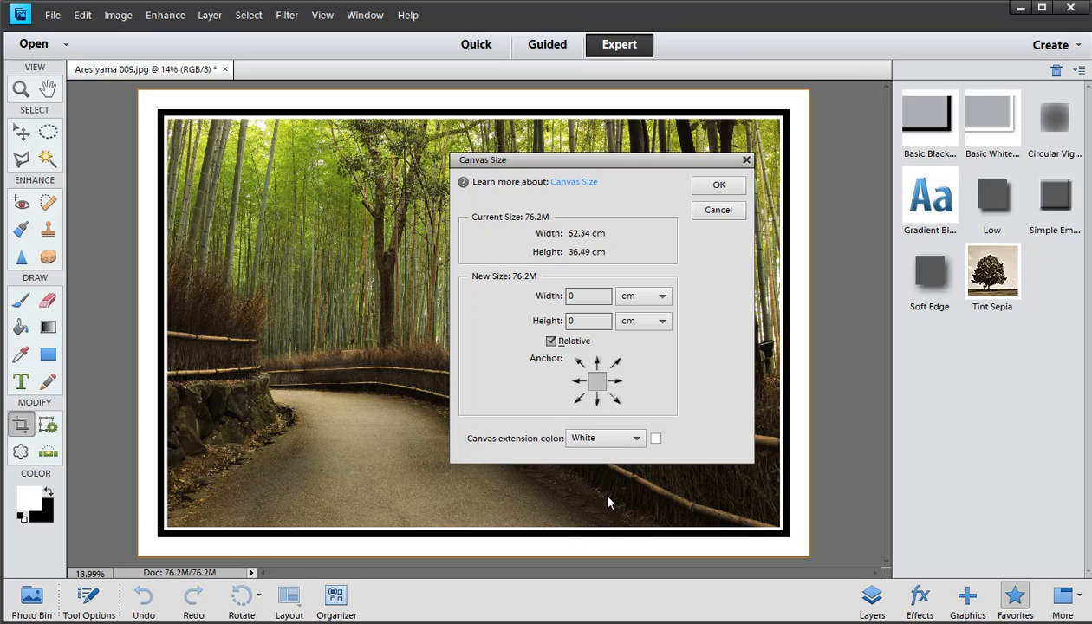
double_click(587, 299)
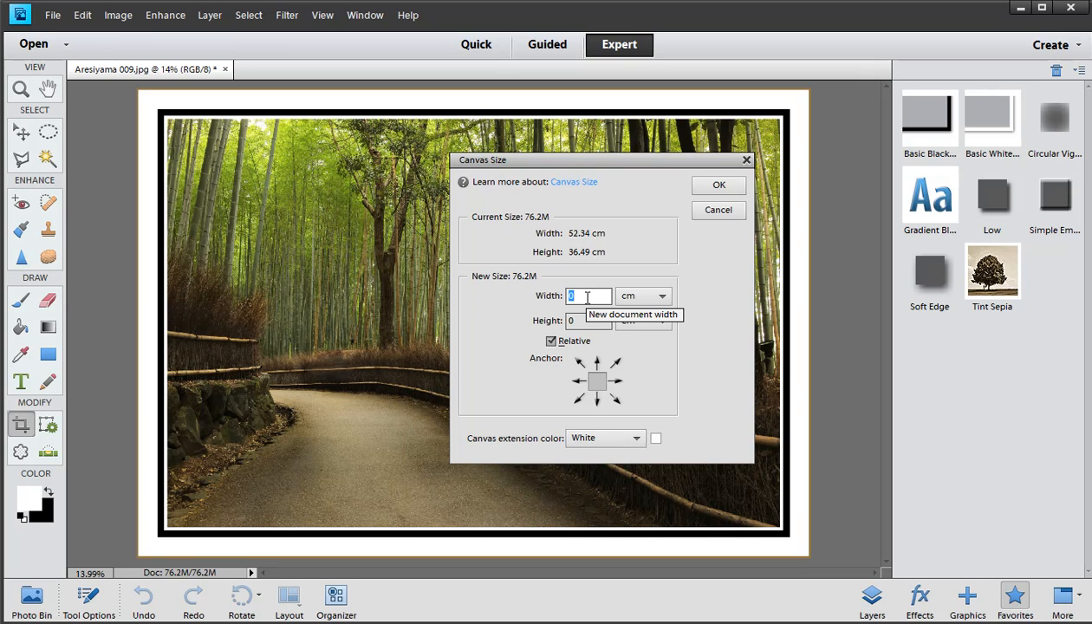
text(4)
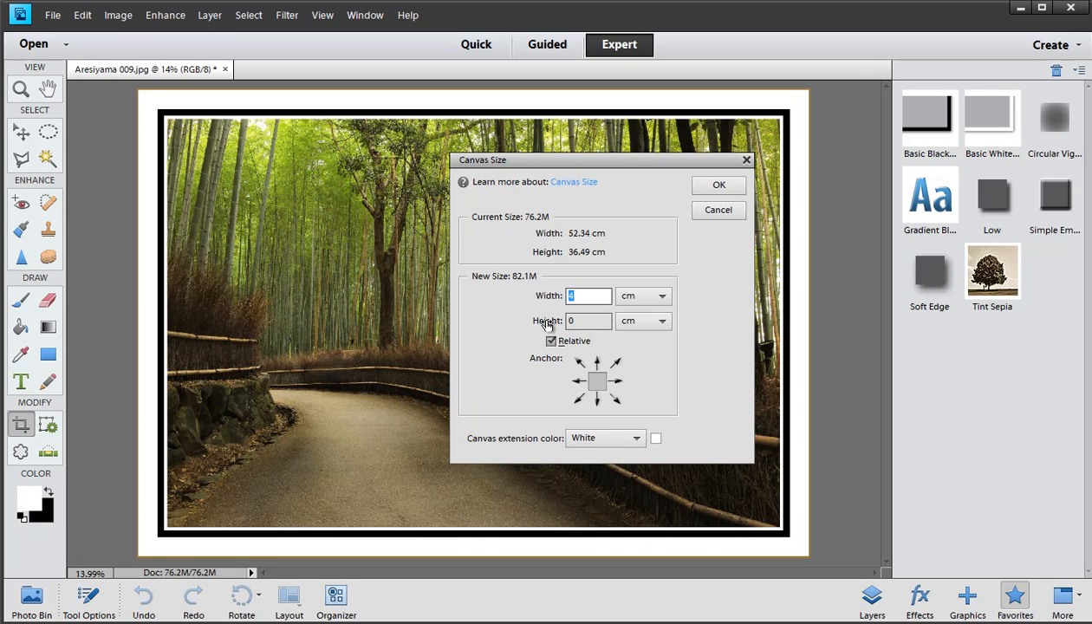
key(Tab)
text(4)
click(726, 189)
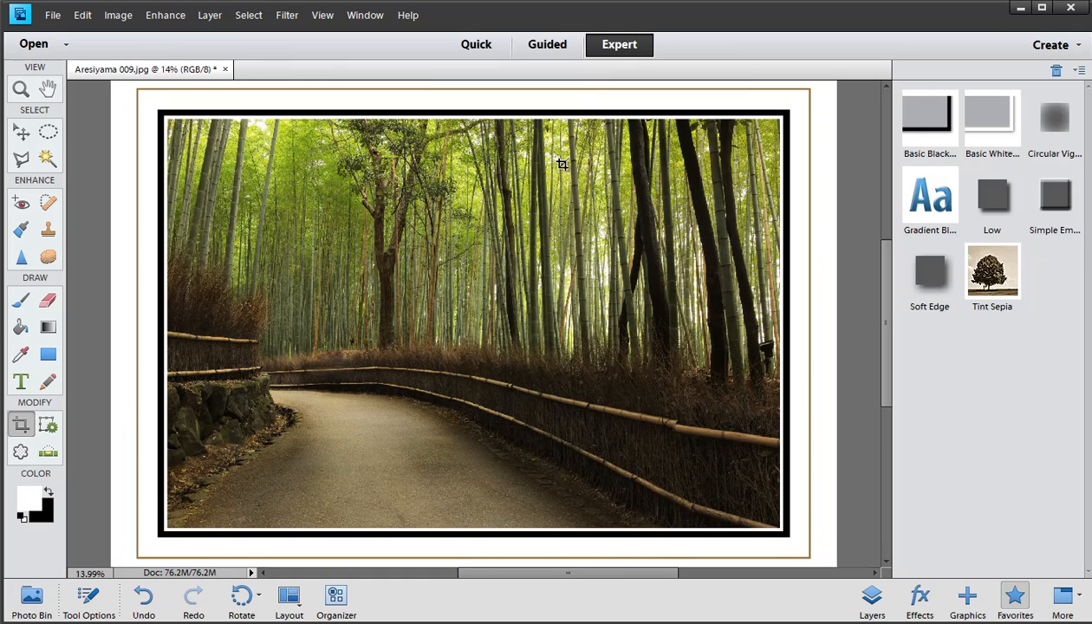
key(ctrl+minus)
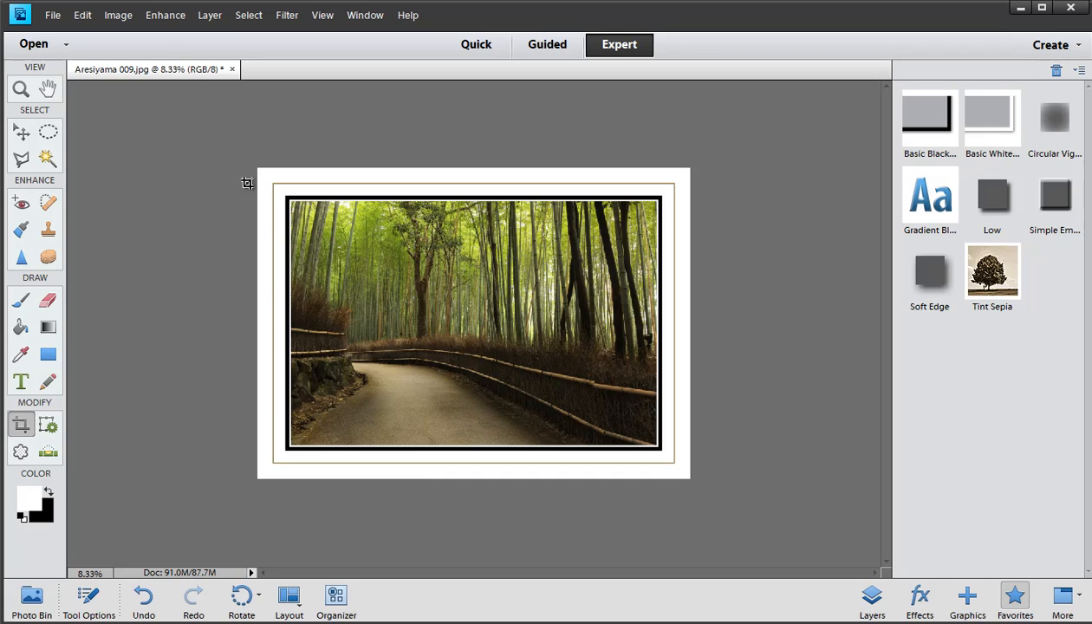
Step: Extend only the bottom of the white border by 1 cm in relative height, anchoring the canvas at top center
click(119, 15)
mouse_move(140, 108)
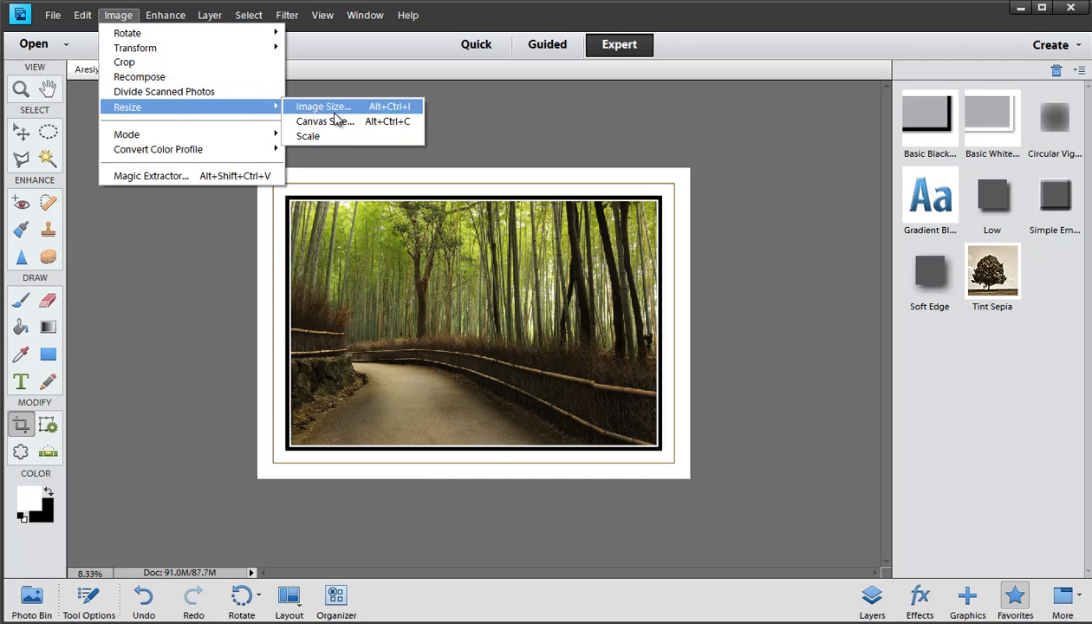
click(325, 122)
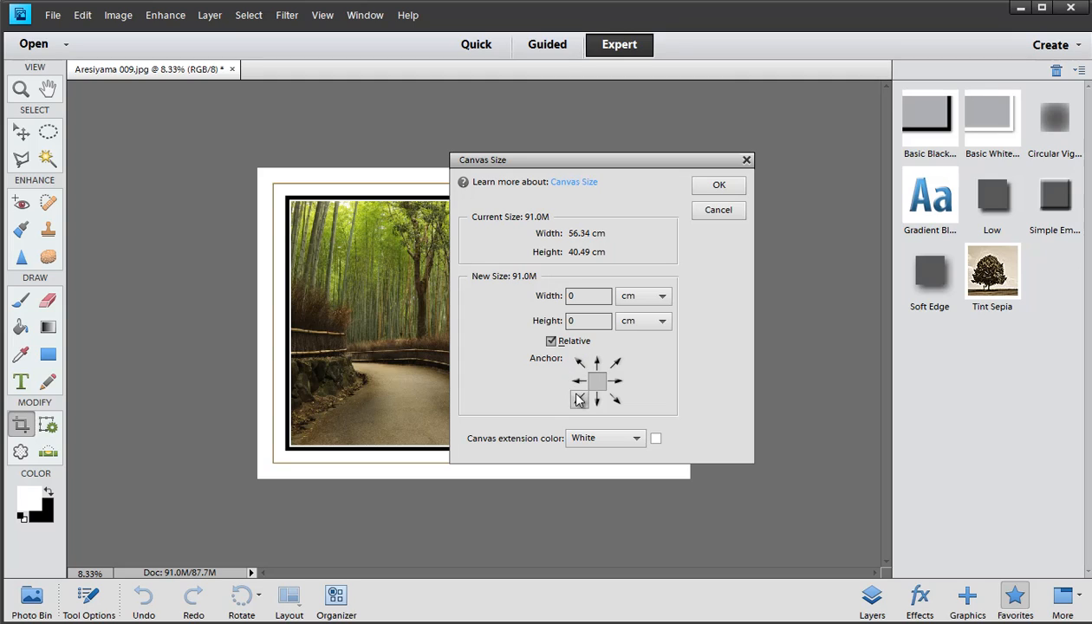
click(598, 365)
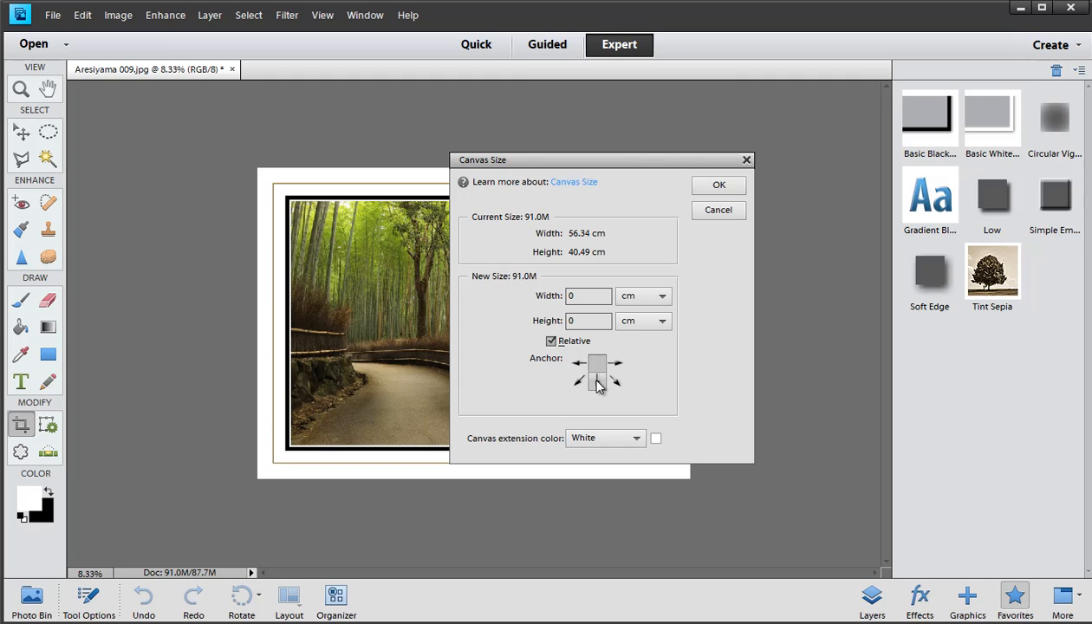
click(550, 323)
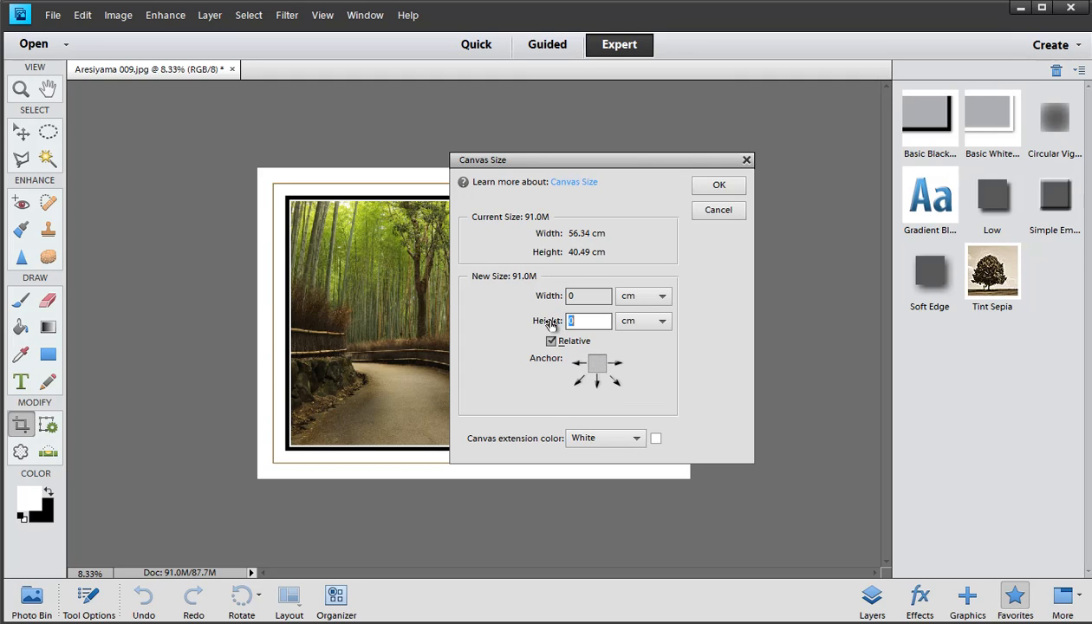
text(1)
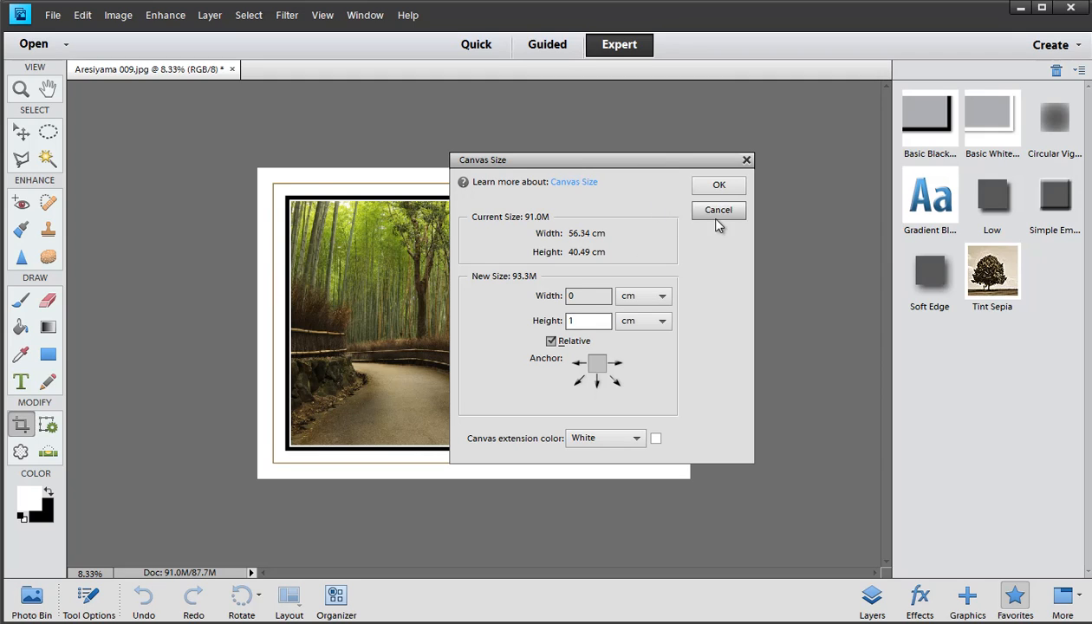
click(713, 187)
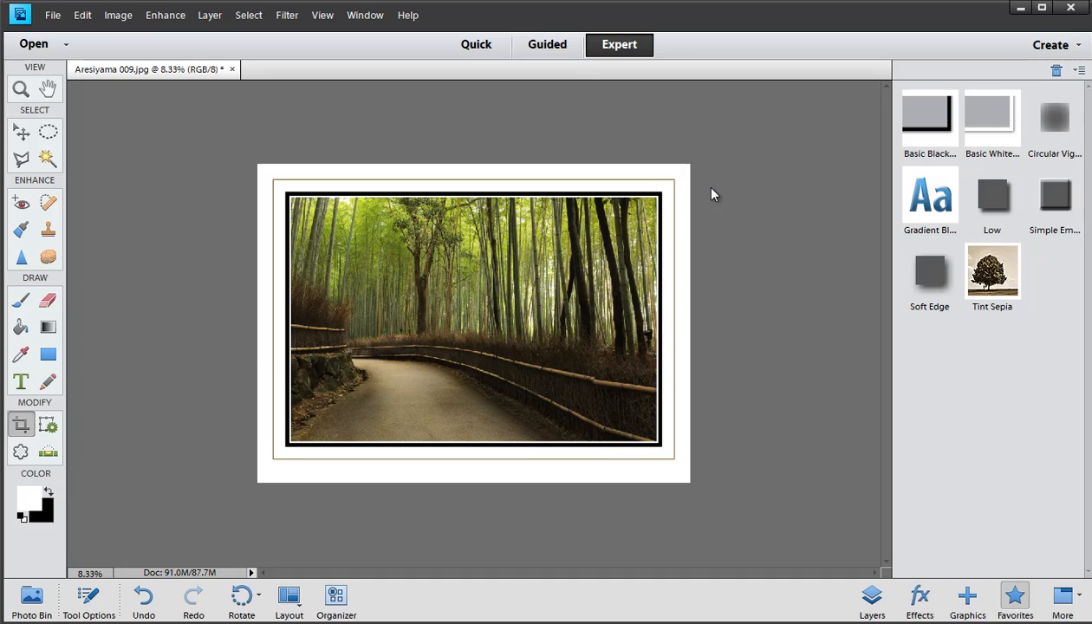